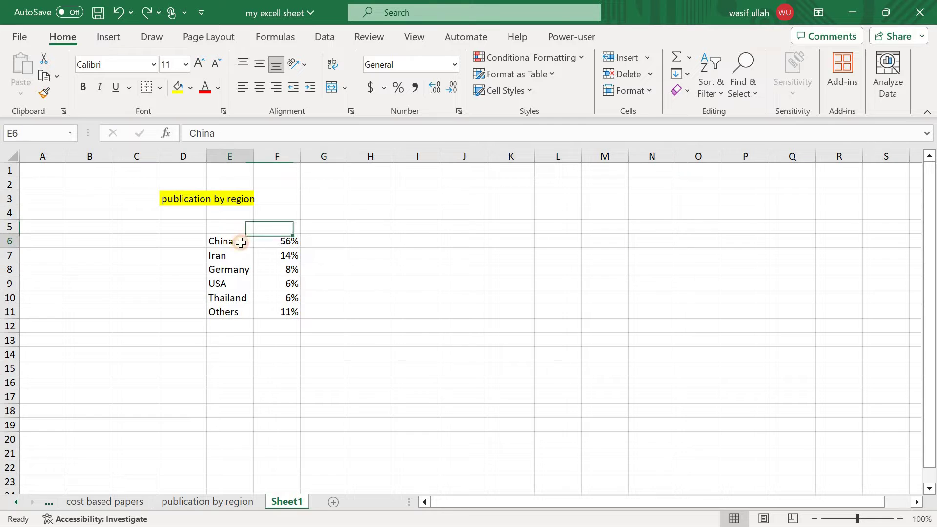
Examine the region names in E6:E11 and their percentages in F6:F11 under the publication by region heading
click(372, 238)
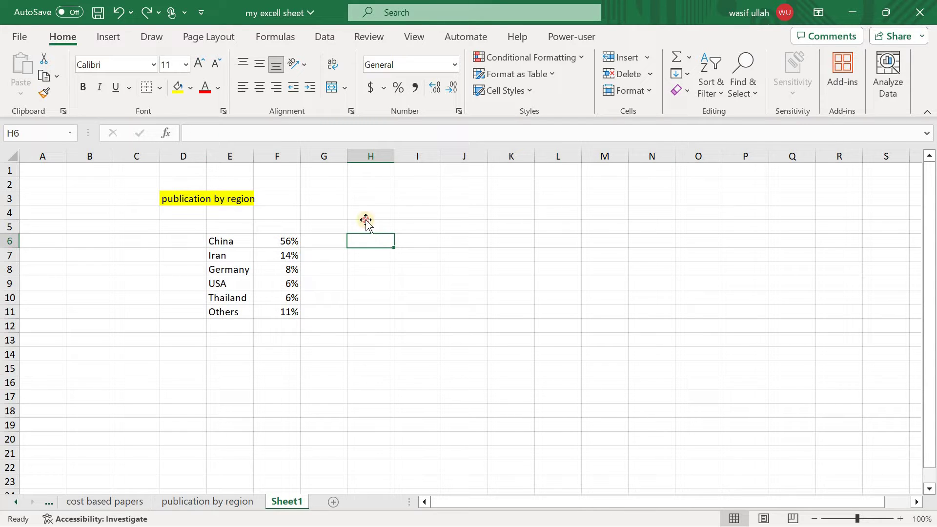
click(199, 204)
drag(199, 204, 288, 314)
click(329, 194)
click(378, 252)
drag(231, 224, 298, 314)
click(372, 251)
drag(223, 241, 292, 311)
click(336, 278)
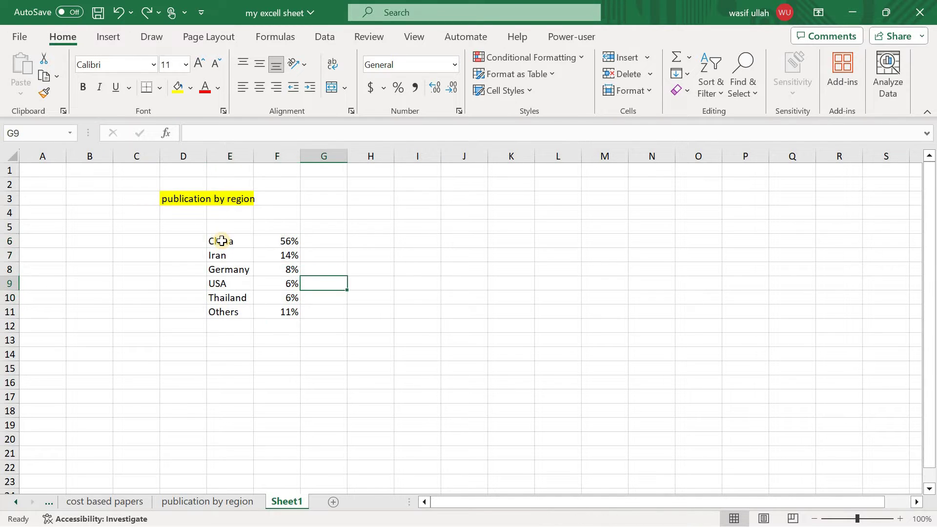
drag(221, 240, 293, 315)
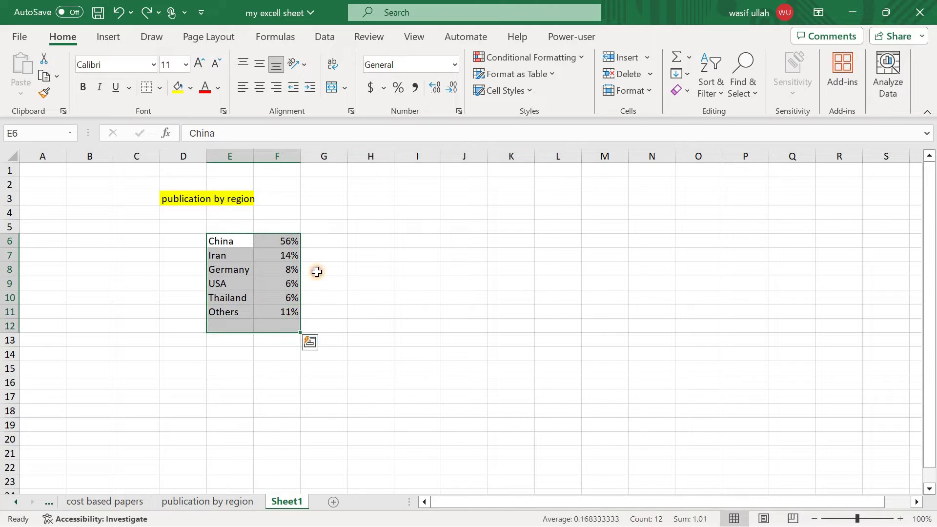
click(370, 282)
drag(250, 245, 273, 247)
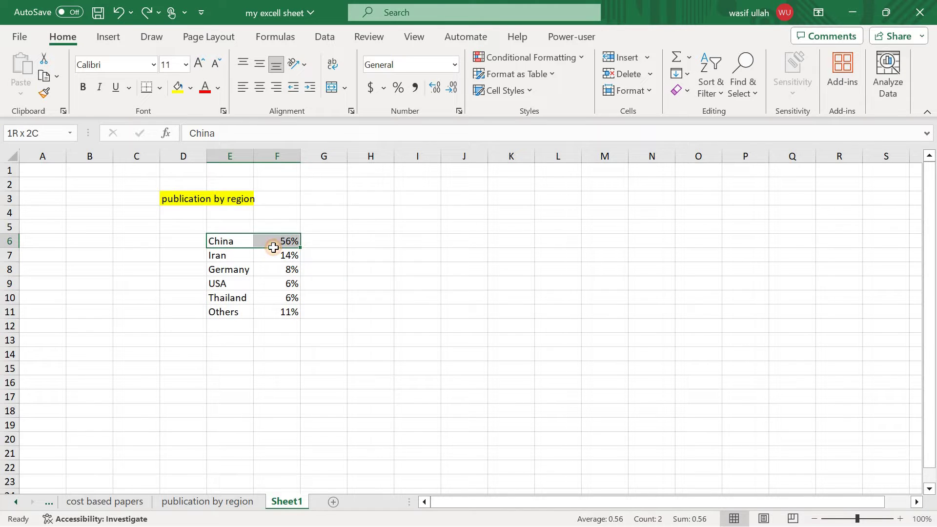
click(351, 237)
click(291, 245)
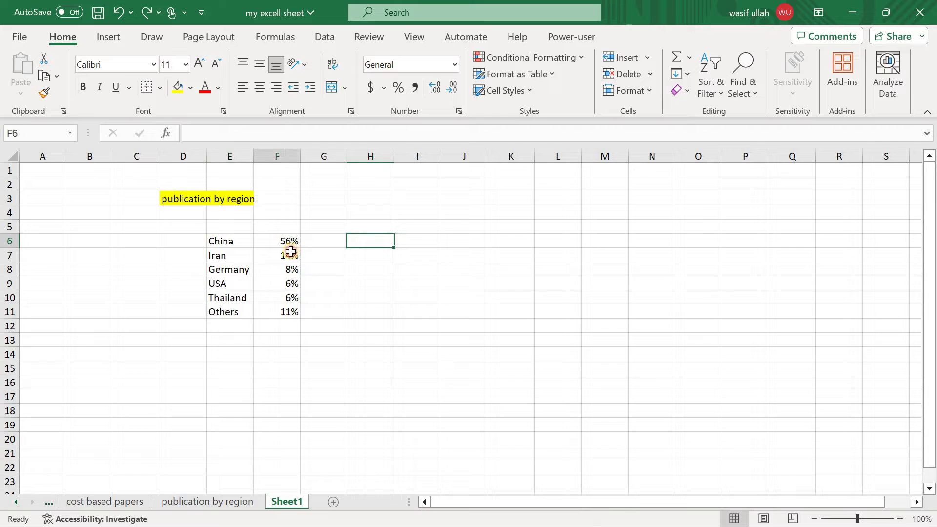
click(288, 257)
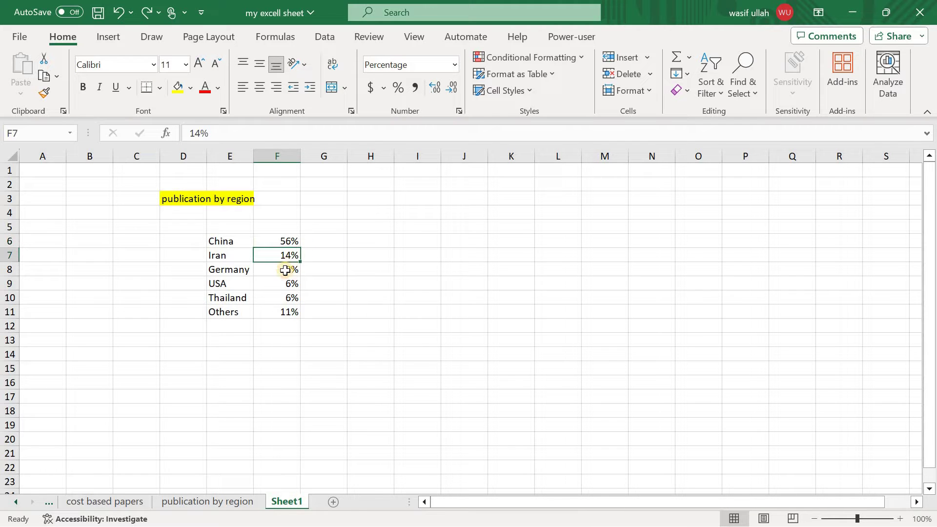
click(286, 270)
click(286, 284)
click(285, 298)
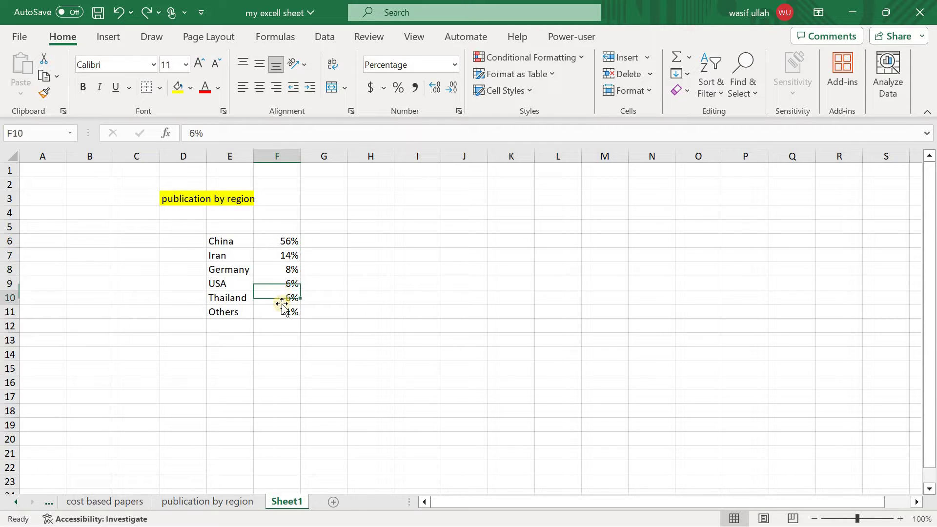
click(363, 268)
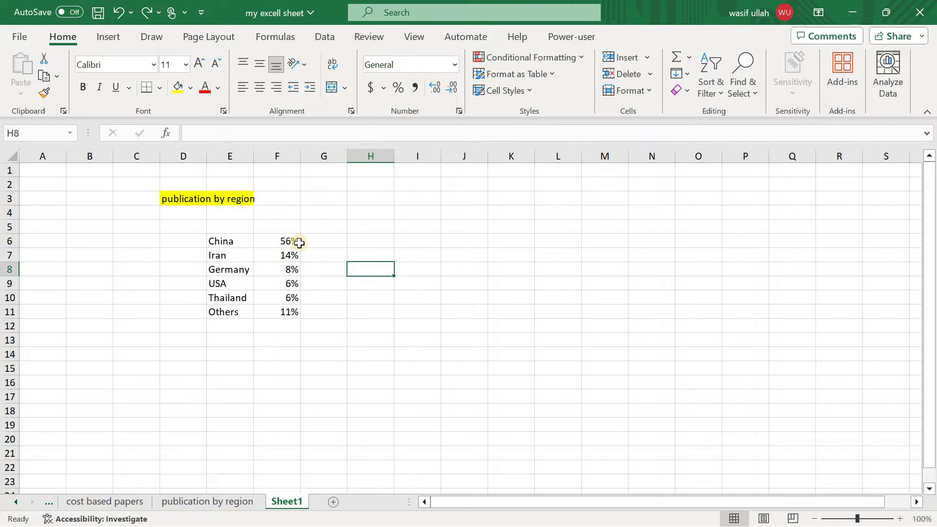
drag(217, 241, 286, 311)
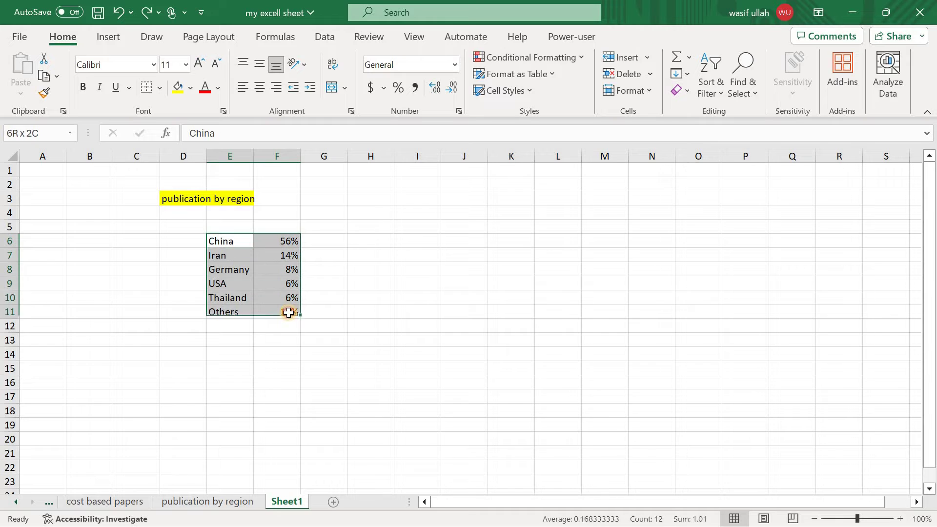
click(372, 238)
click(244, 239)
drag(281, 247, 278, 312)
click(369, 255)
drag(244, 241, 287, 312)
click(413, 245)
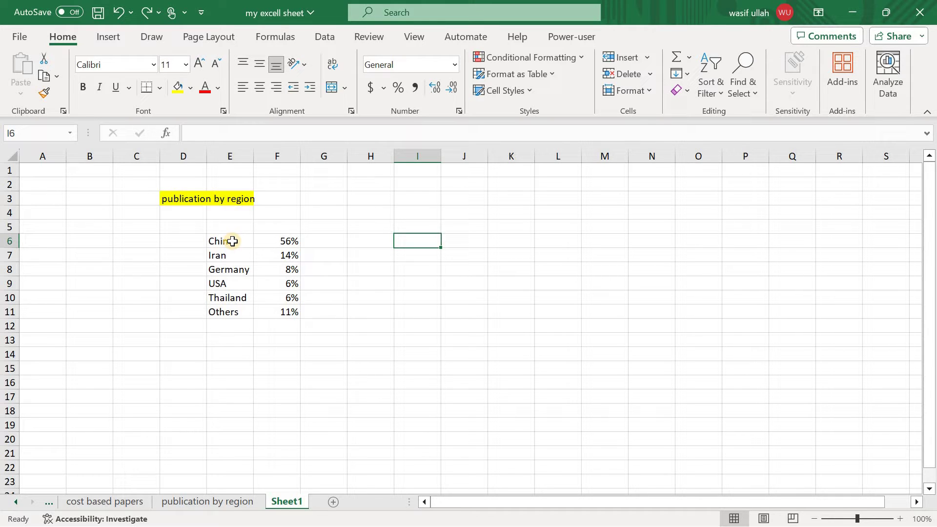
click(549, 236)
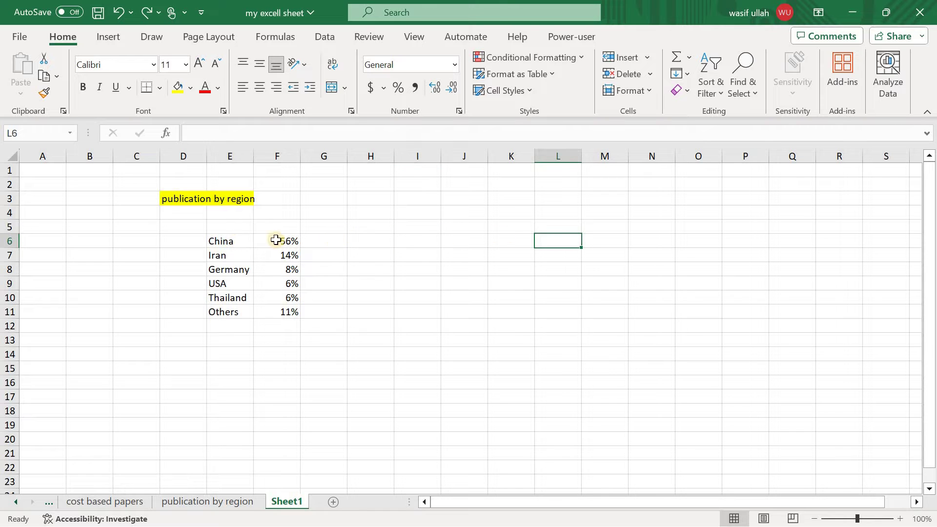
Insert a recommended 2-D pie chart from the region names and percentages in E6:F11
drag(235, 243, 291, 313)
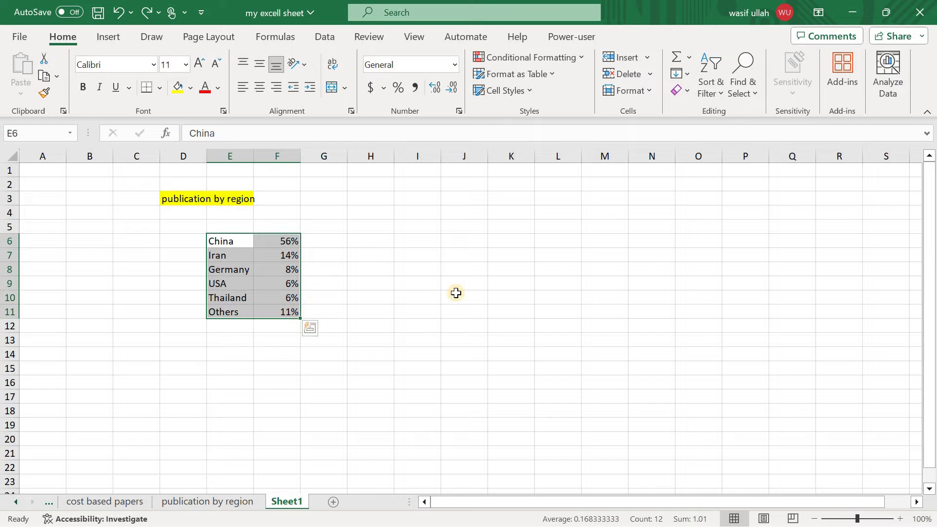
click(111, 37)
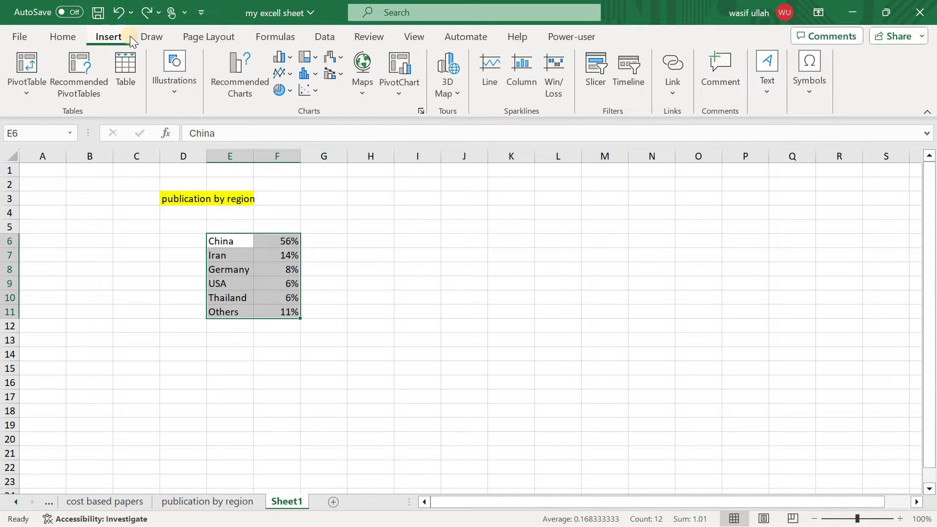
click(289, 90)
click(288, 90)
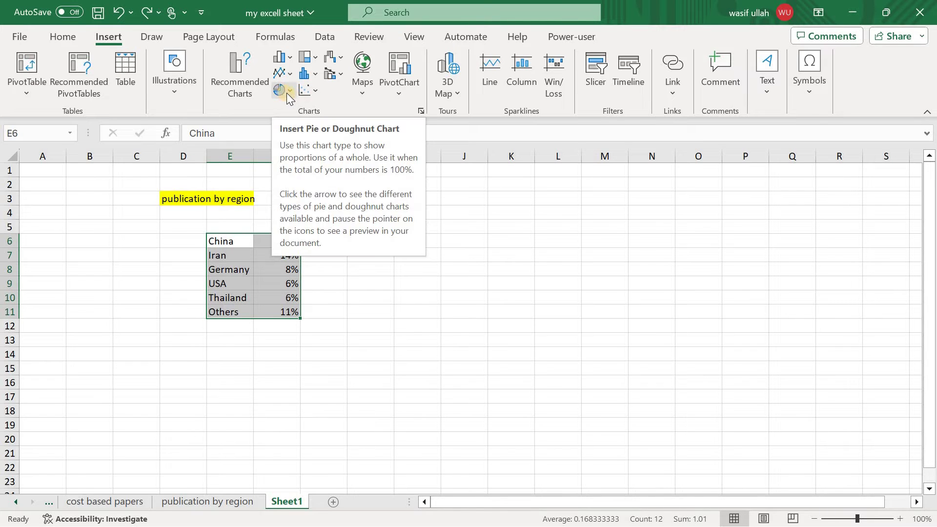
click(290, 92)
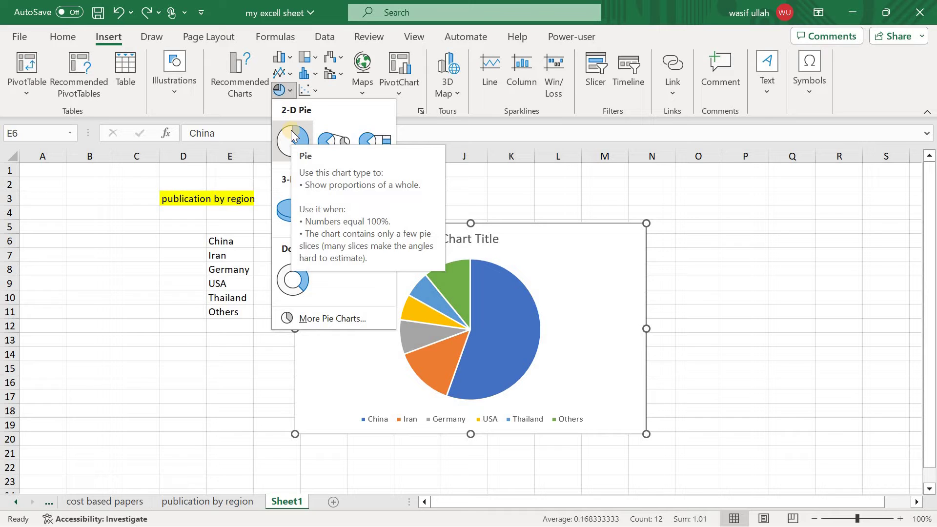
click(245, 73)
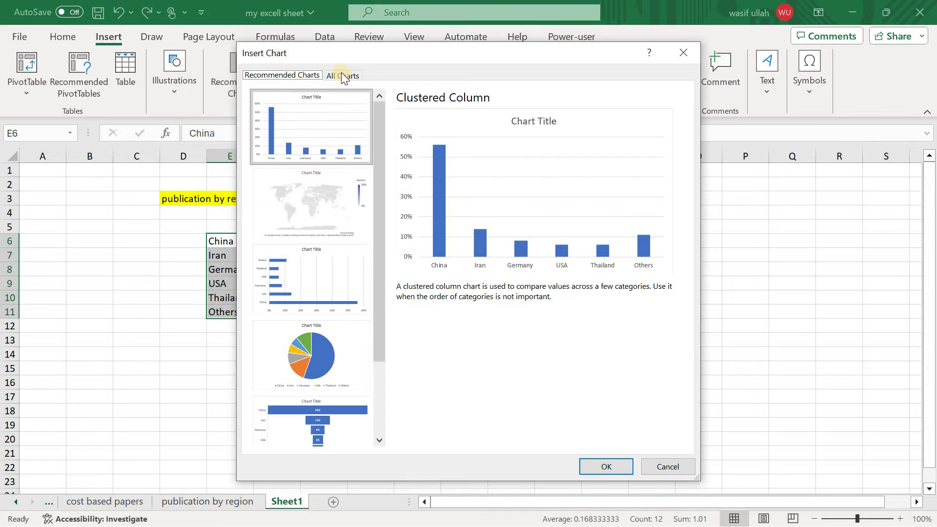
drag(432, 63, 602, 28)
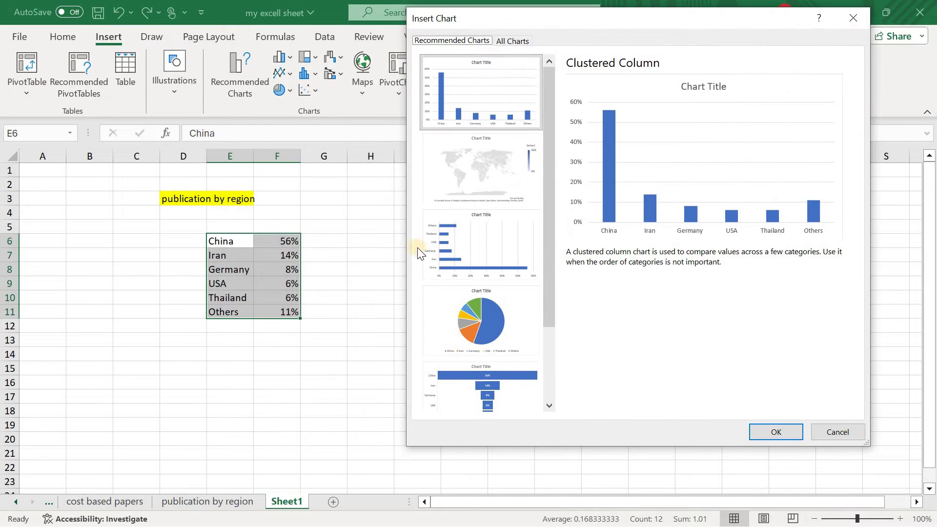
scroll(462, 264, down, 2)
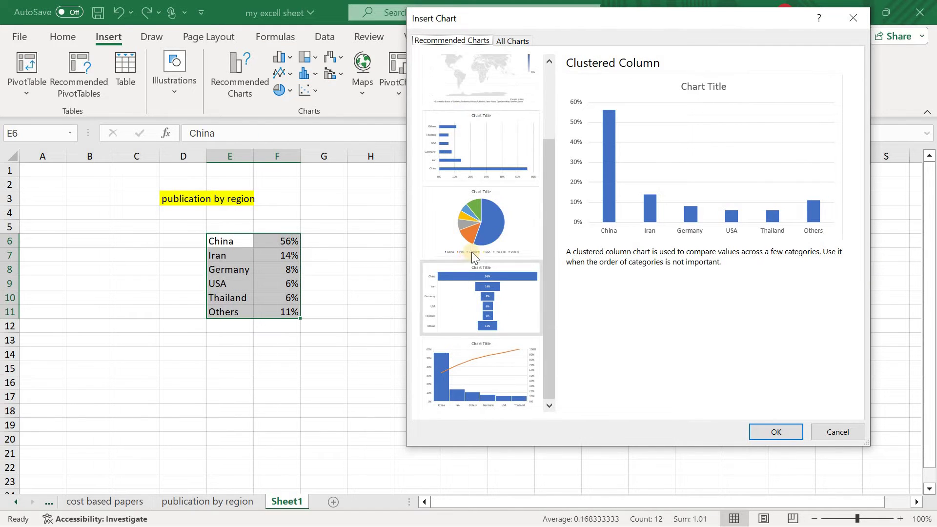
click(482, 215)
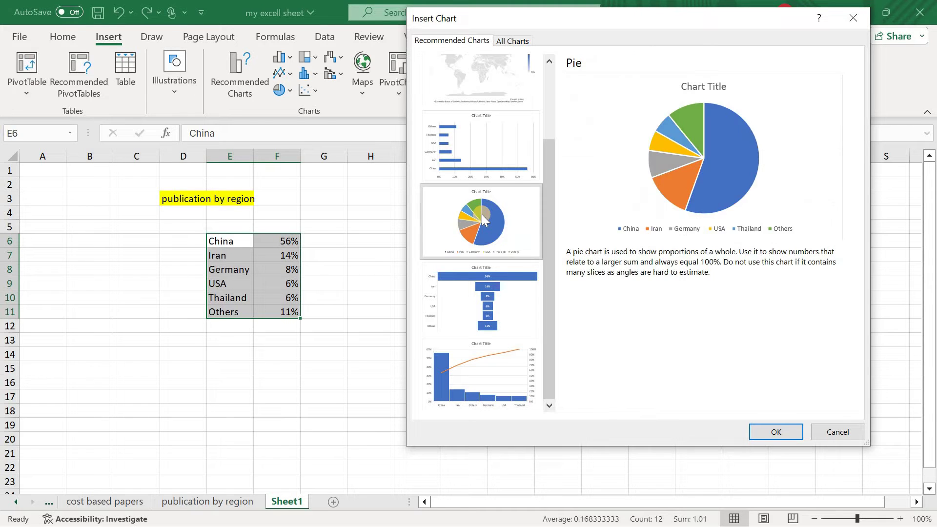
click(773, 430)
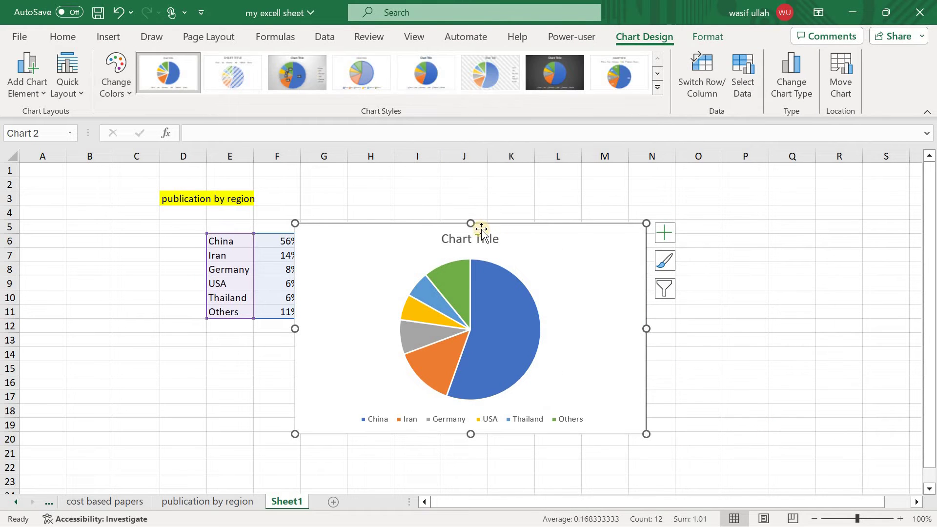
Move the pie chart clear of the data and make it taller, spanning about columns H to O and rows 2 to 20
drag(476, 225, 636, 205)
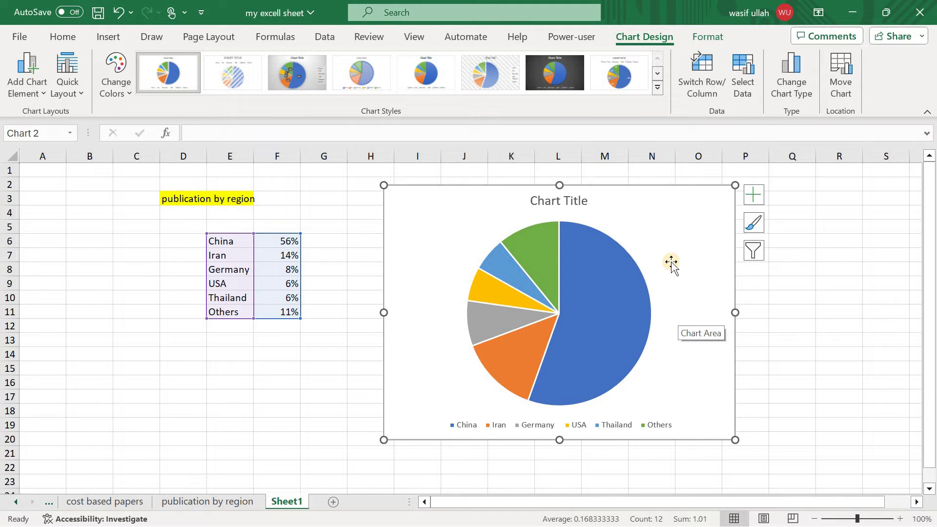
click(812, 293)
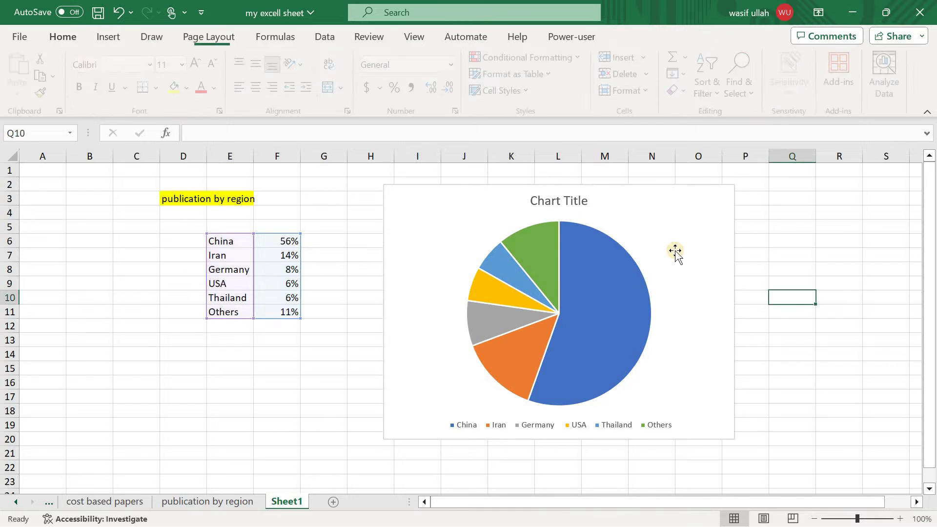
click(673, 251)
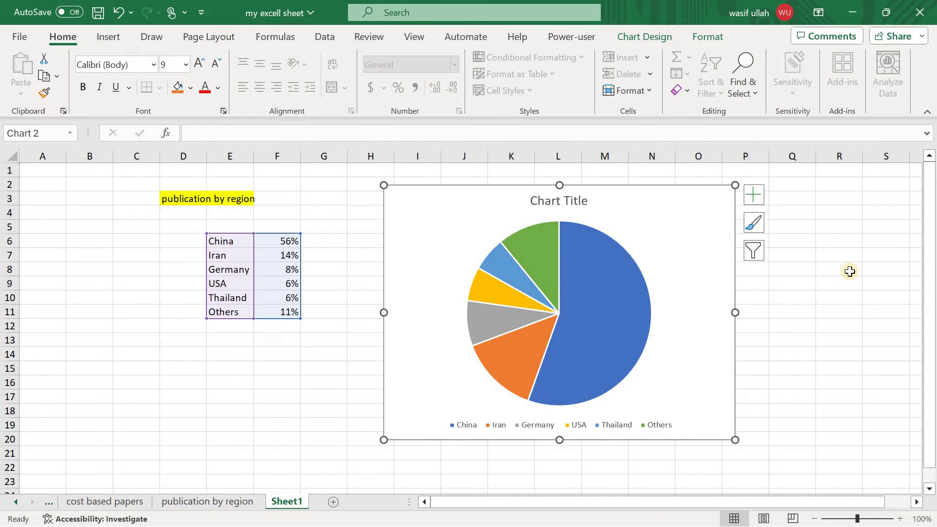
Enter the text PUBLICATION BY REGIONS in the pie chart's title
click(568, 201)
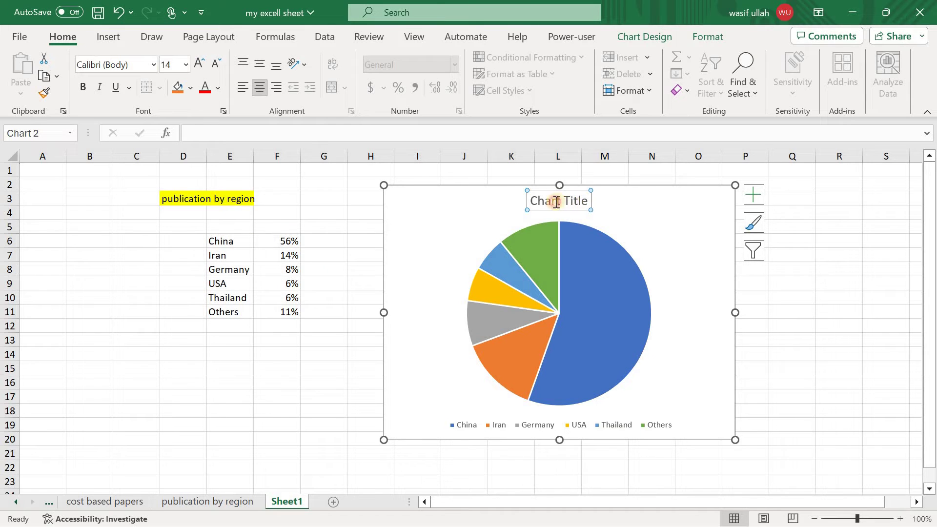
click(549, 204)
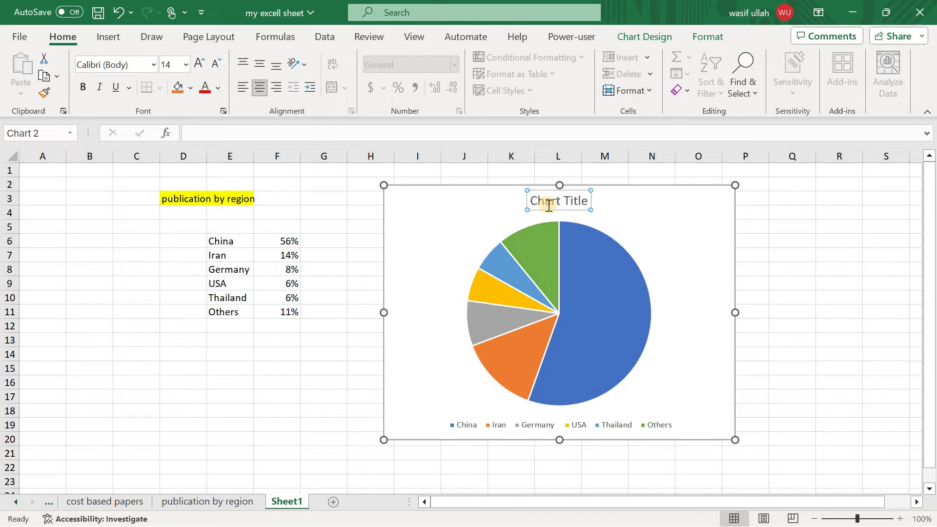
text(PUBLICATION B)
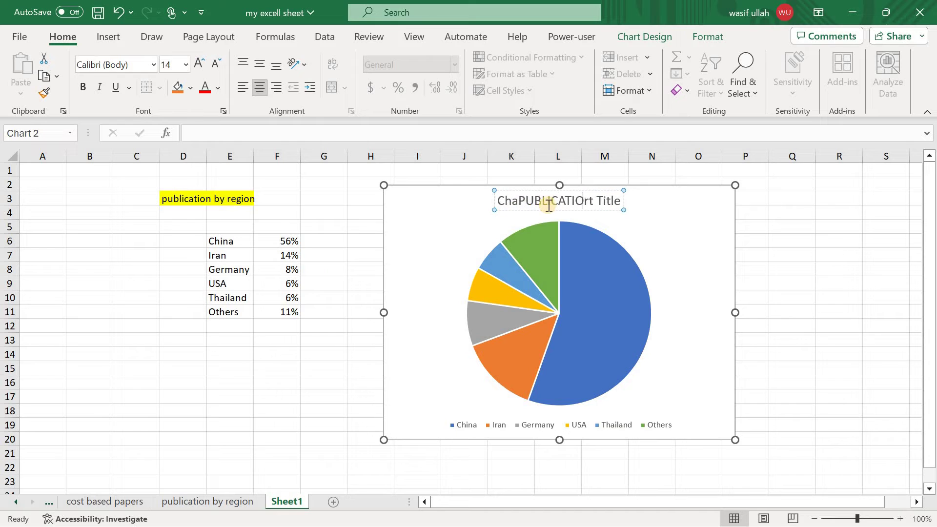
text(Y YEARS)
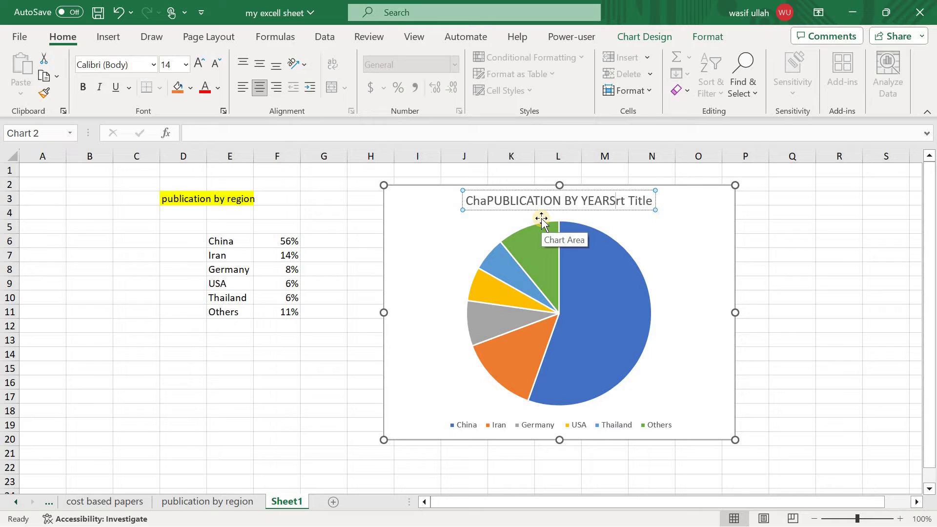
key(BackSpace)
key(BackSpace)
key(BackSpace)
key(BackSpace)
key(BackSpace)
text(REGIONS)
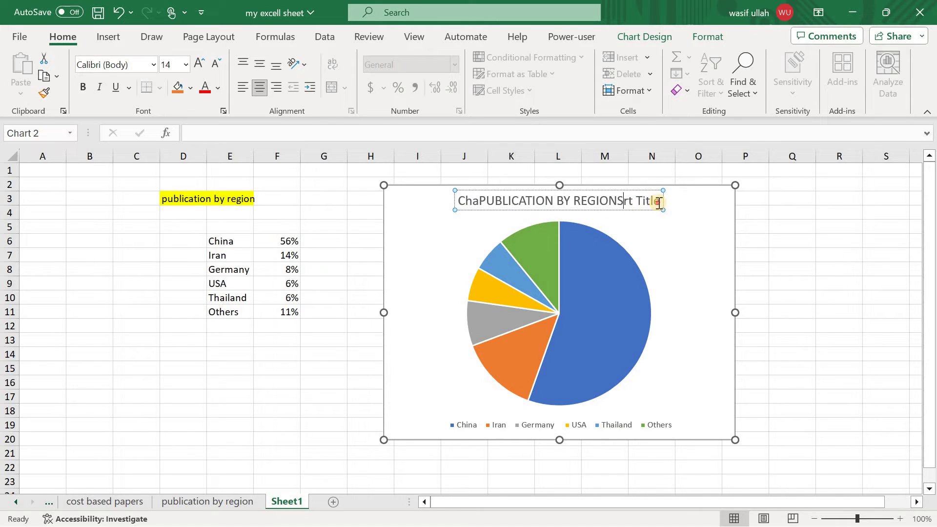
Delete the leftover placeholder characters "rt Title" and "Cha" around the new text in the chart title
key(BackSpace)
key(BackSpace)
key(BackSpace)
key(BackSpace)
key(BackSpace)
key(BackSpace)
key(BackSpace)
key(BackSpace)
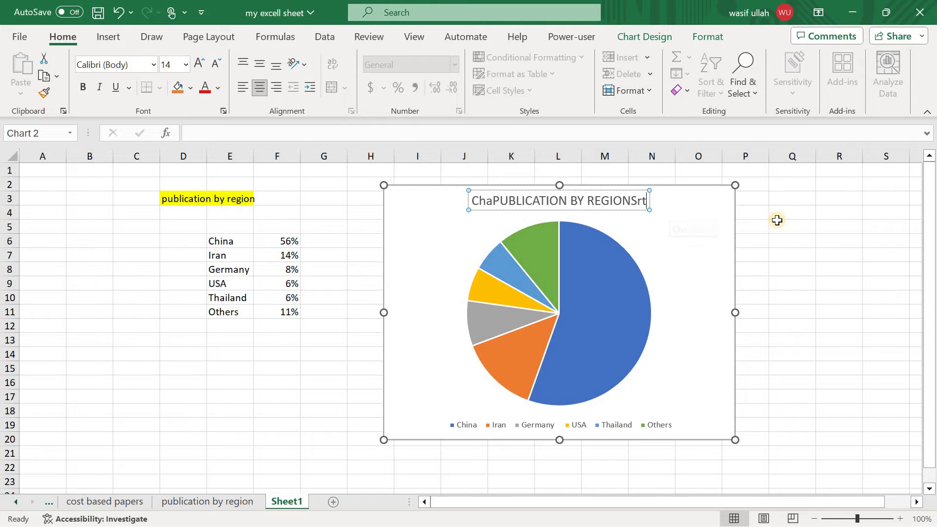
click(498, 200)
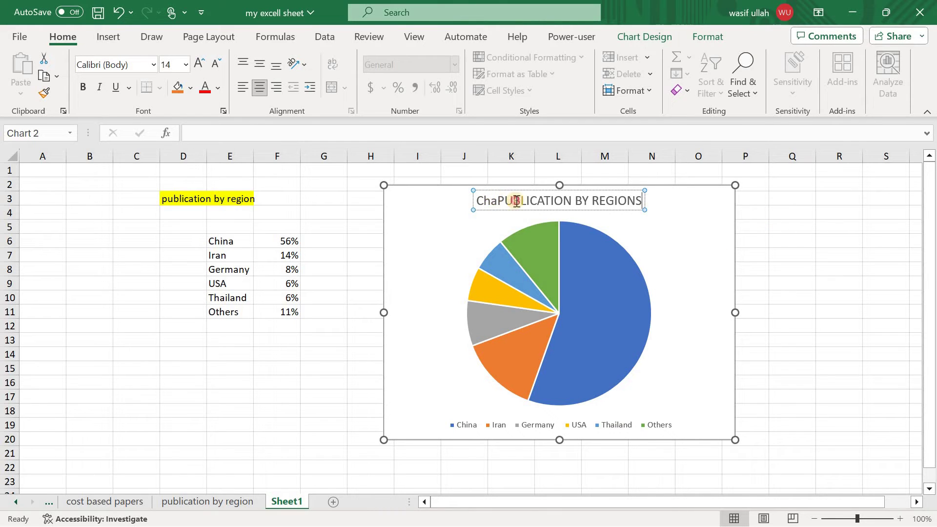
key(BackSpace)
key(BackSpace)
key(BackSpace)
click(678, 217)
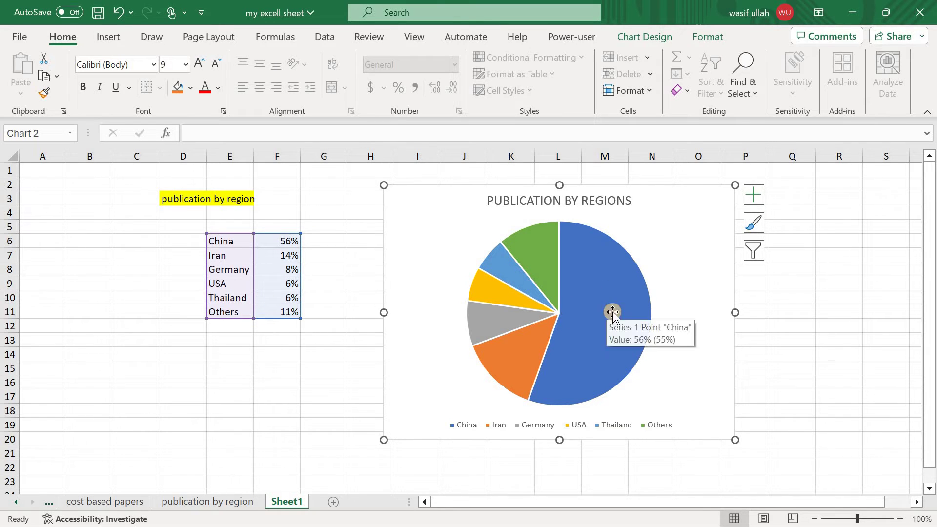
Add data labels to the pie chart and position them at Outside End
click(750, 199)
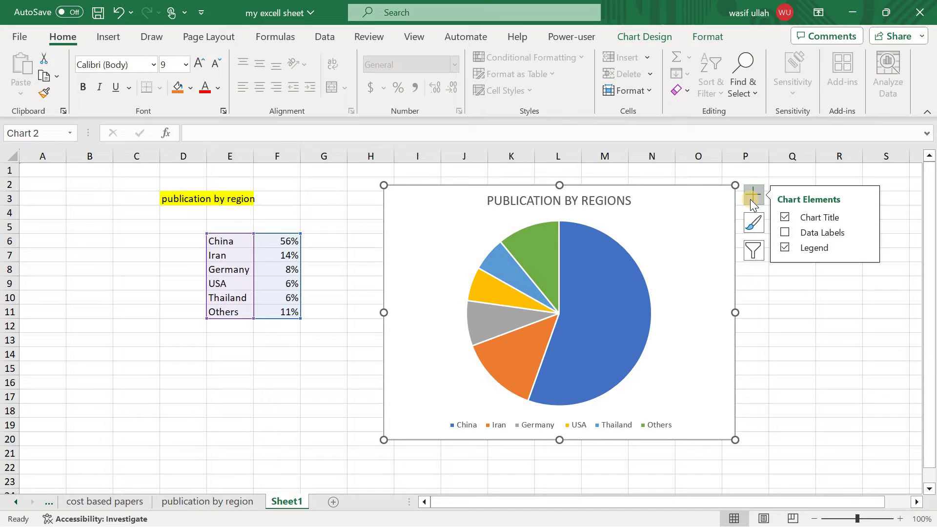
click(784, 232)
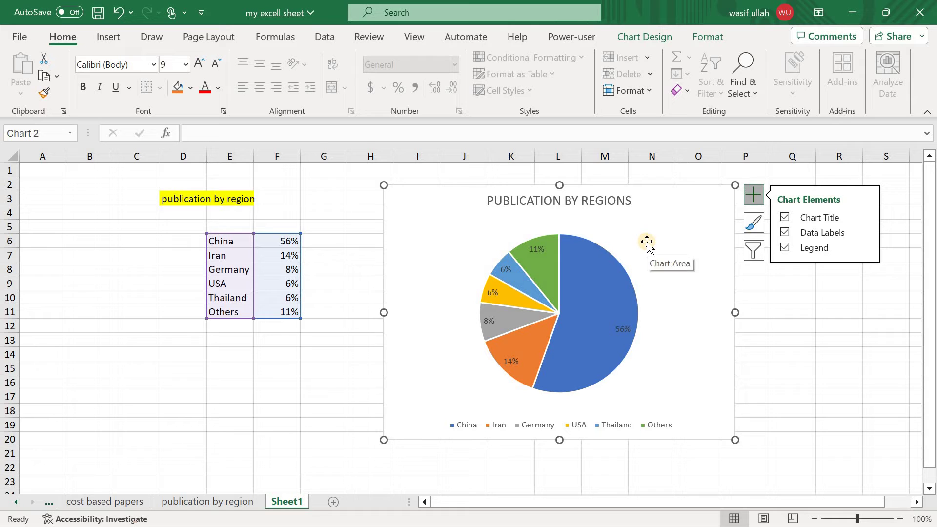
click(865, 233)
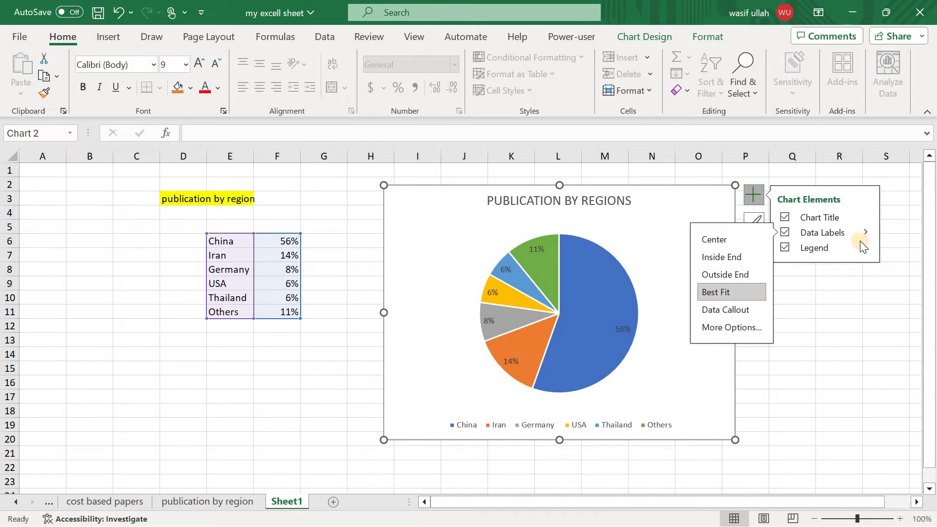
click(734, 272)
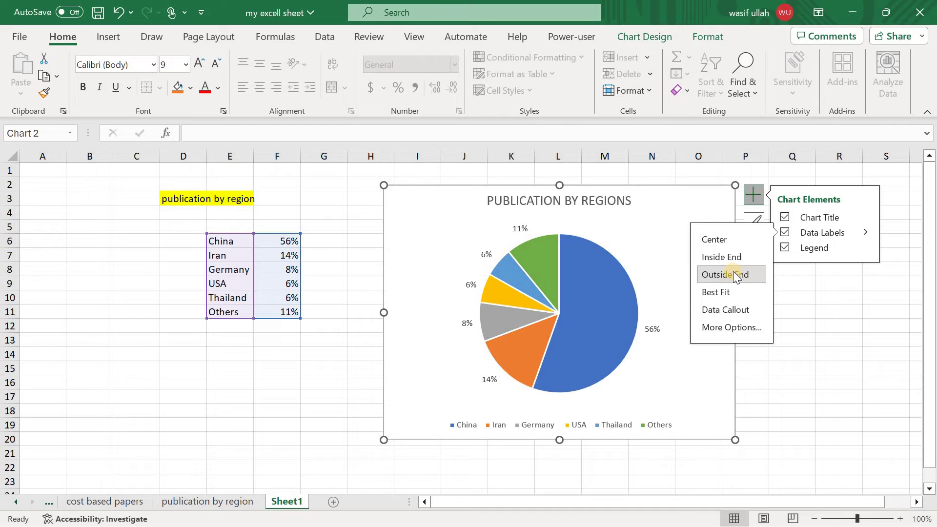
Review the format options for the pie chart's data labels, including label contents, separator choices and label position
click(733, 327)
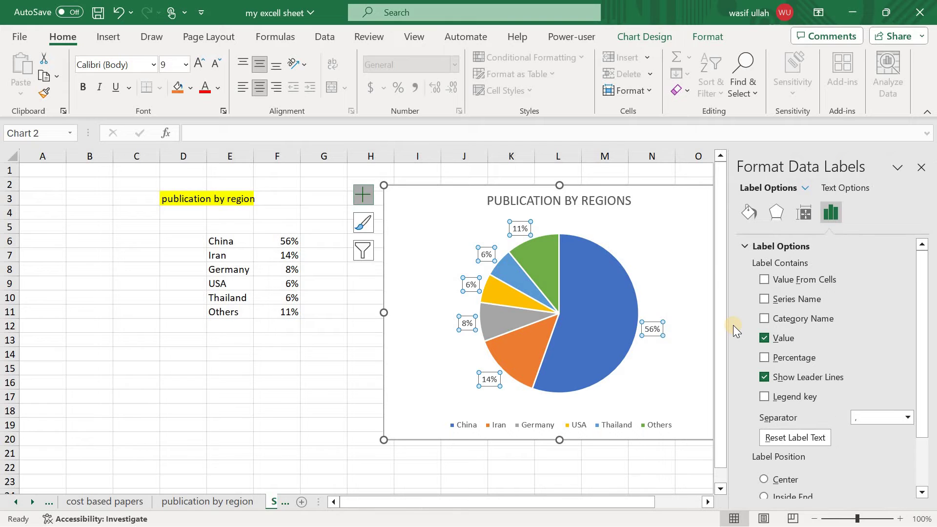
drag(918, 297, 912, 371)
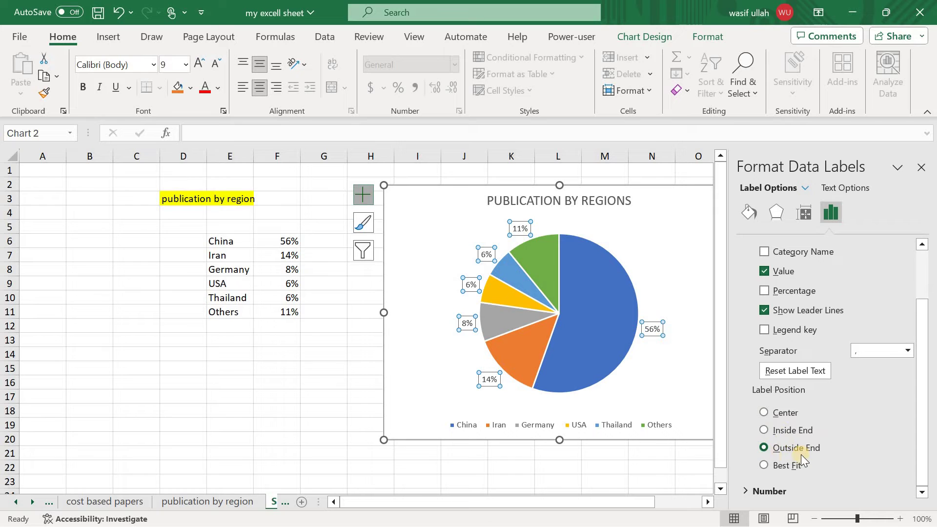
click(903, 351)
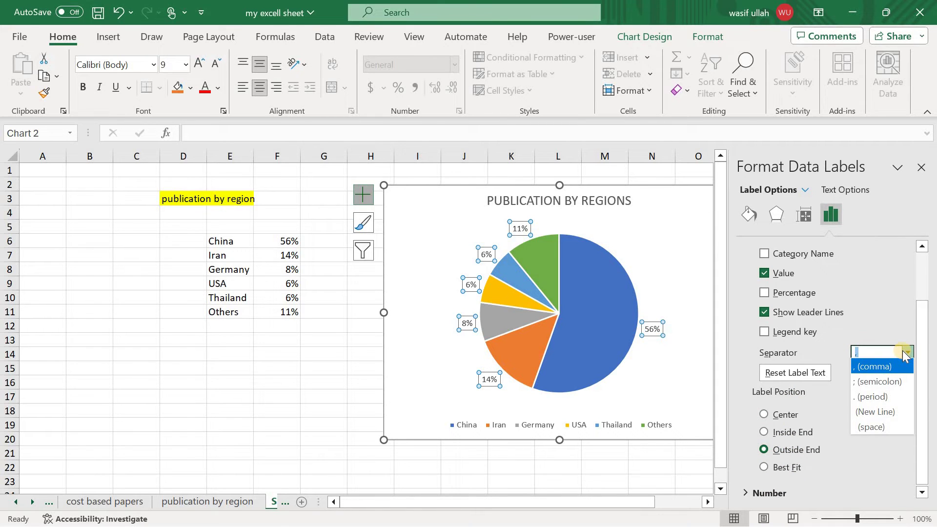
click(903, 351)
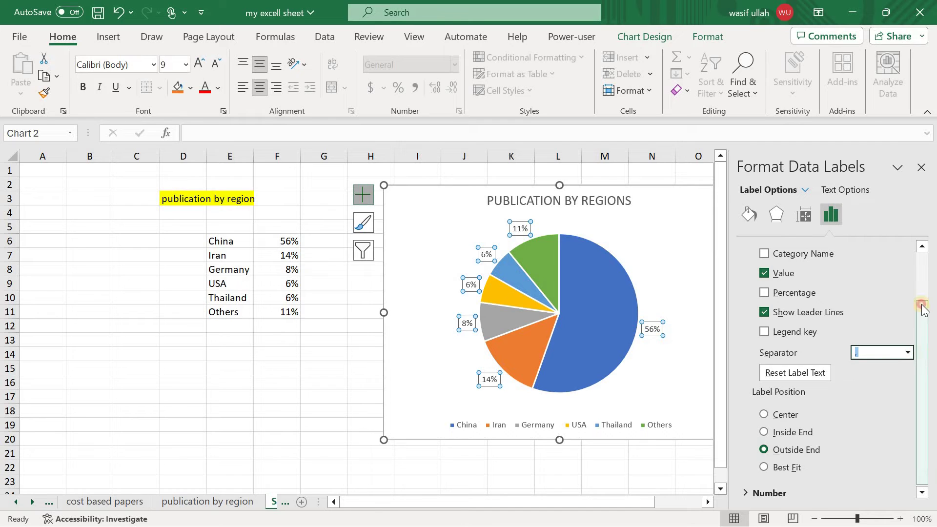
drag(923, 310, 922, 260)
click(921, 168)
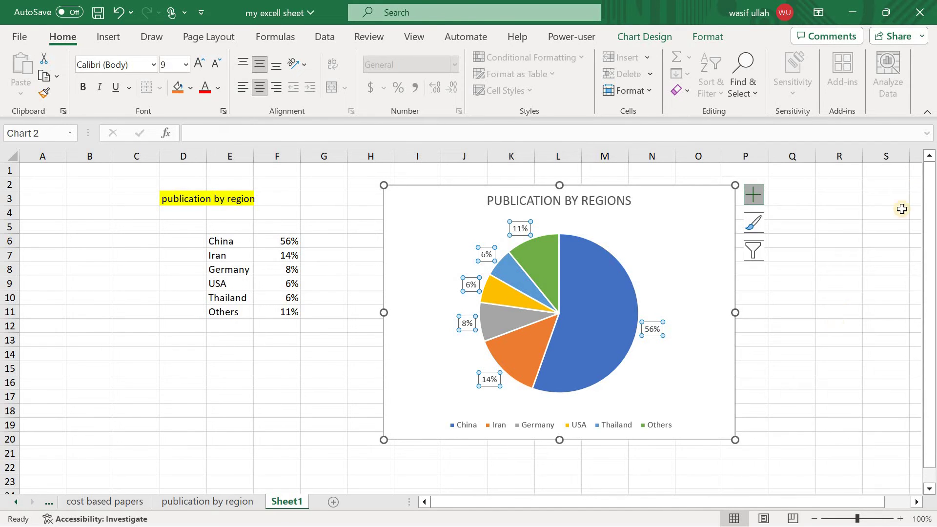
click(835, 322)
click(511, 234)
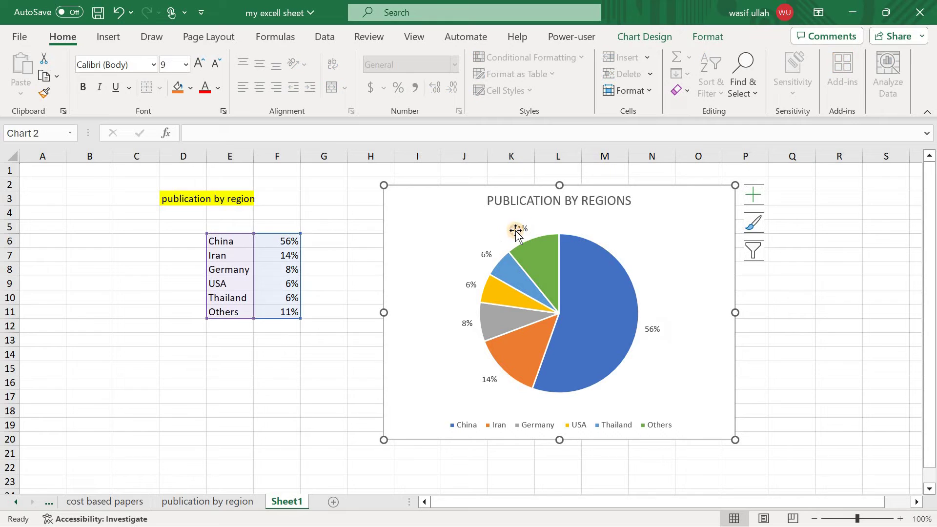
right_click(518, 234)
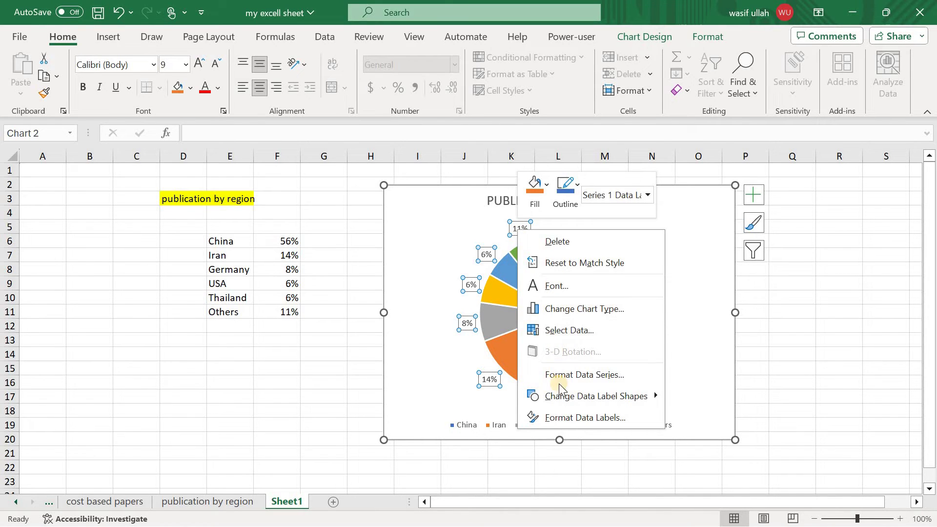
click(836, 295)
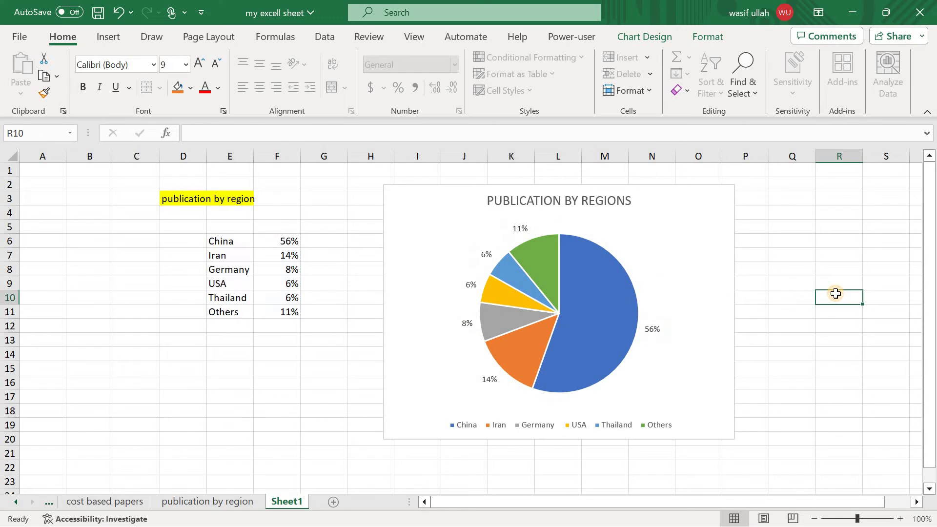
double_click(699, 247)
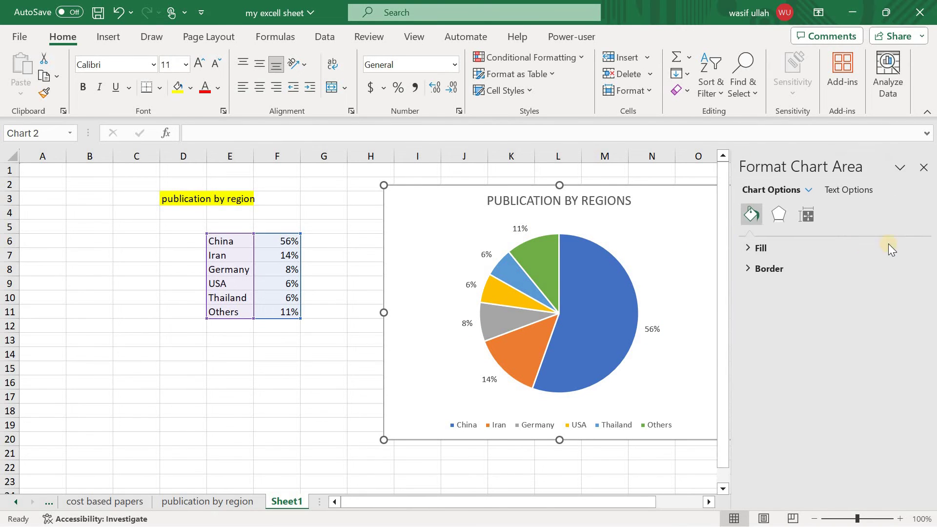
click(924, 167)
click(831, 257)
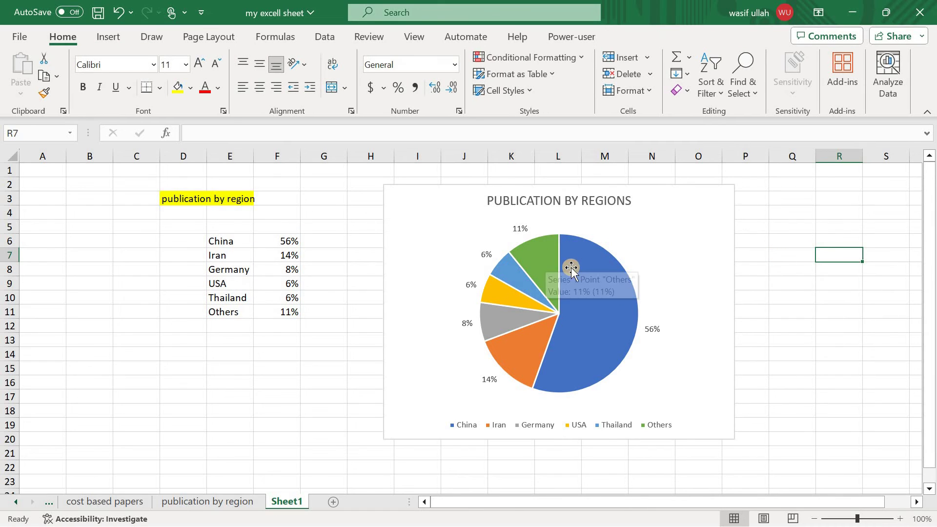
Change the pie chart's data labels to the Data Callout style
click(542, 257)
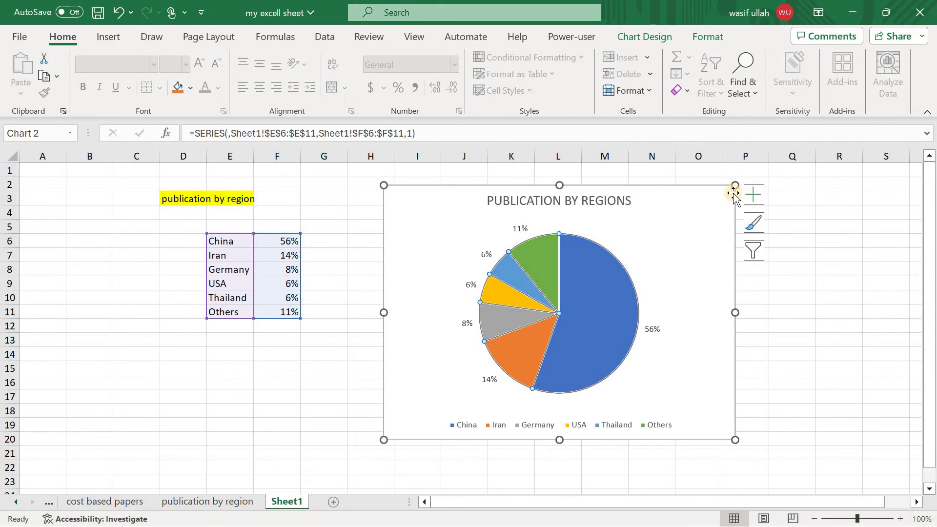
click(754, 194)
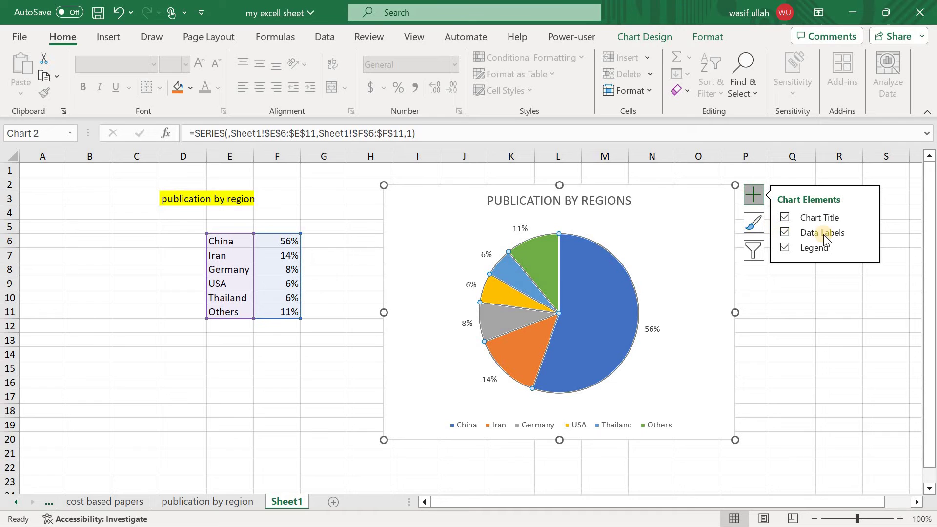
click(865, 232)
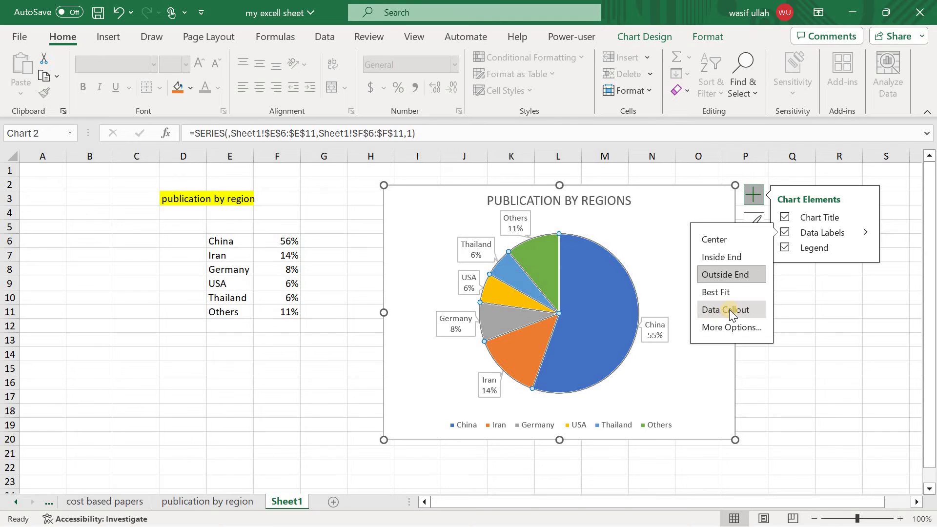
click(834, 311)
click(669, 340)
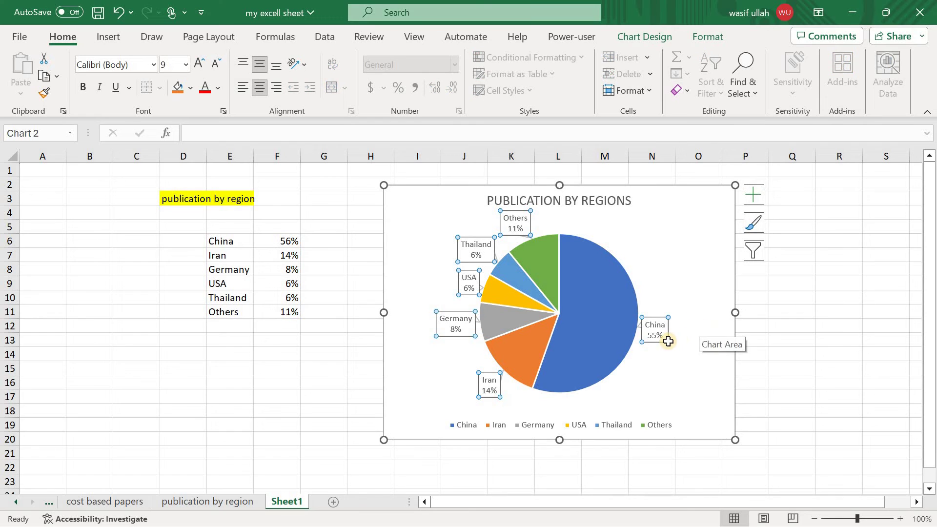
click(690, 271)
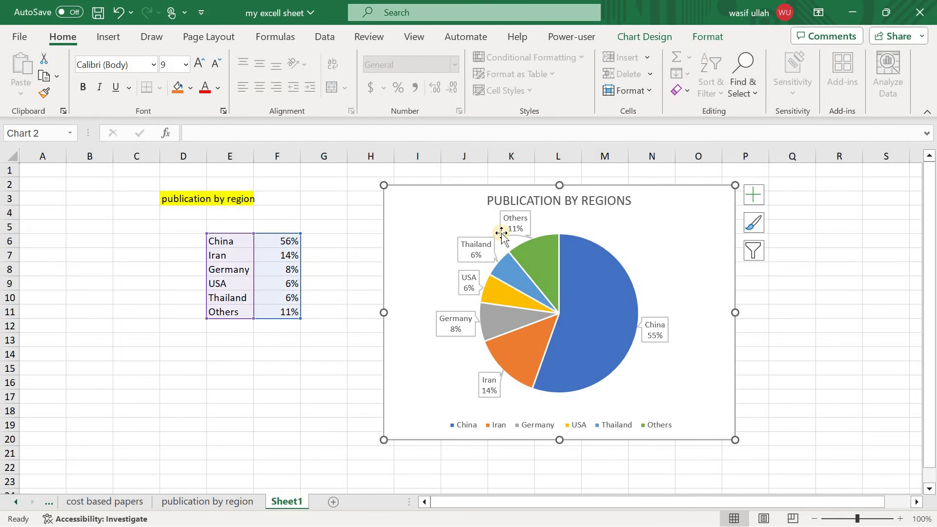
Move the Thailand and USA callouts slightly outward, away from their pie slices
click(461, 242)
drag(458, 244, 452, 245)
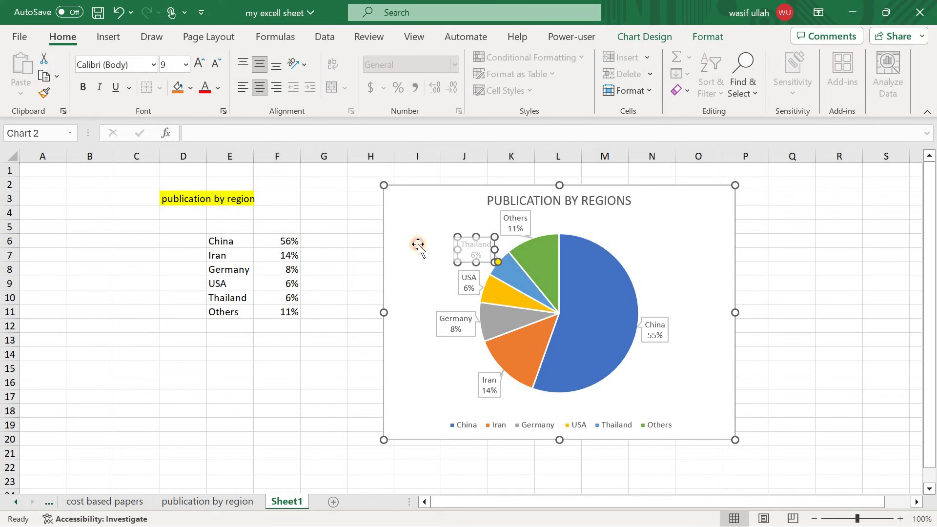
click(418, 248)
click(464, 283)
drag(465, 283, 449, 282)
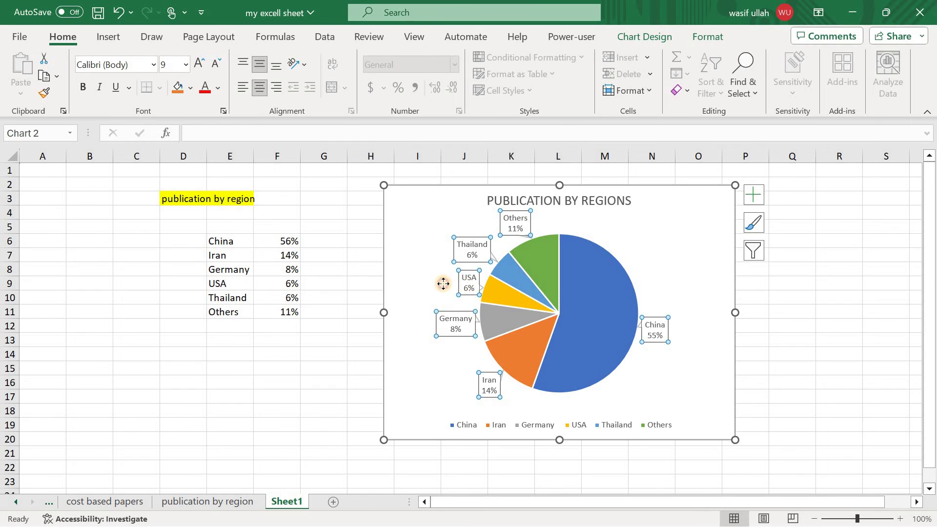
click(393, 261)
Move the Germany callout slightly down and outward, and shift the China callout further from the pie
click(459, 334)
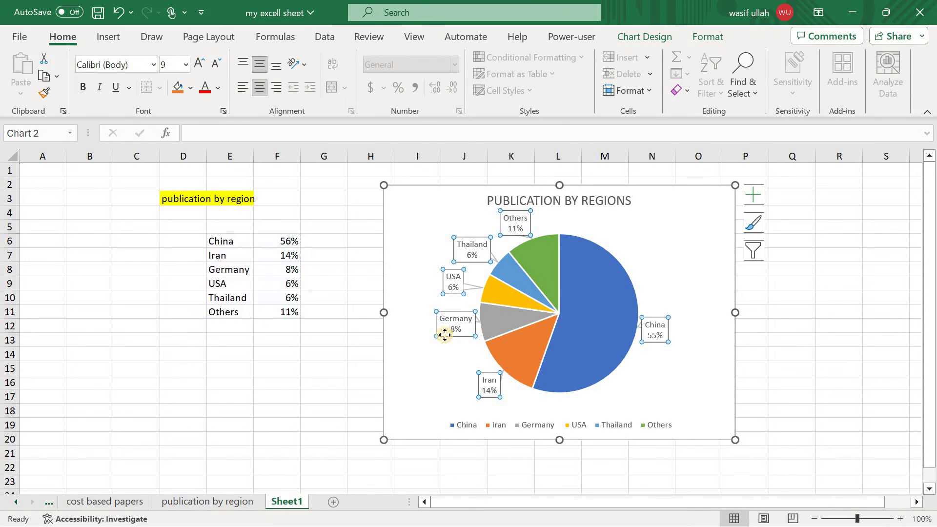
drag(446, 335, 437, 343)
click(637, 366)
click(655, 339)
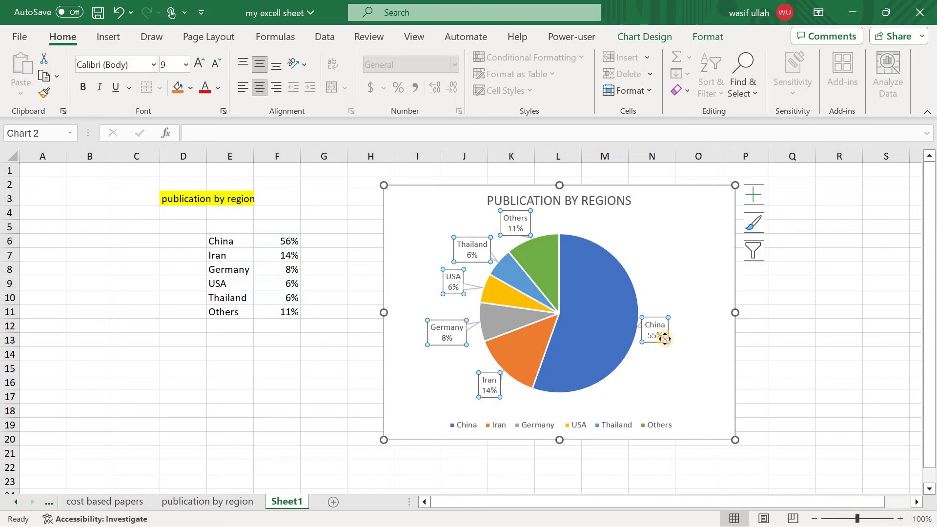
drag(665, 338, 687, 337)
click(674, 297)
Move the Iran callout slightly outward from its slice and deselect the data labels
click(479, 390)
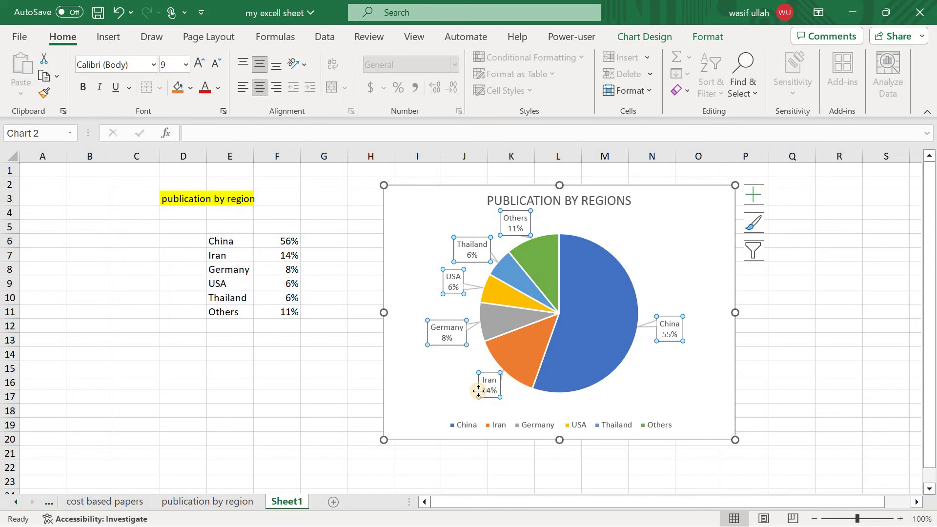
click(477, 392)
drag(477, 392, 462, 392)
click(429, 377)
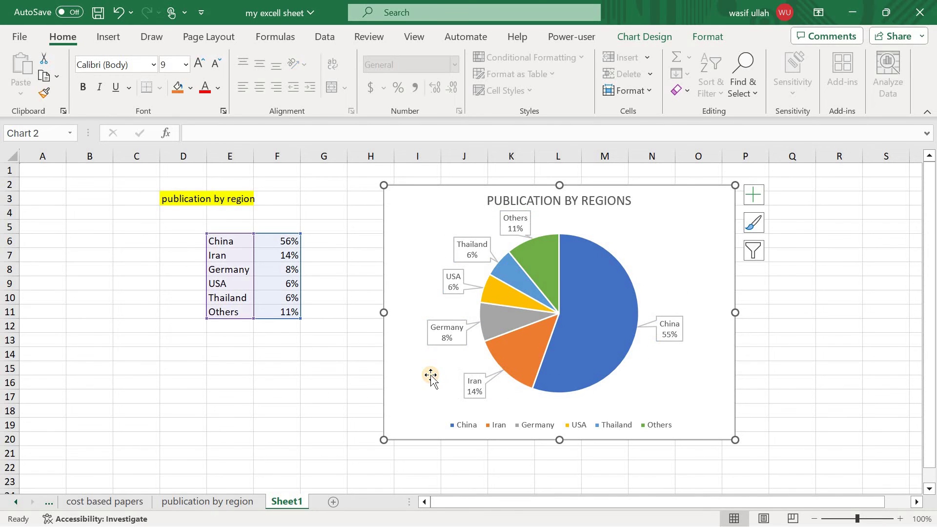
click(883, 238)
click(678, 227)
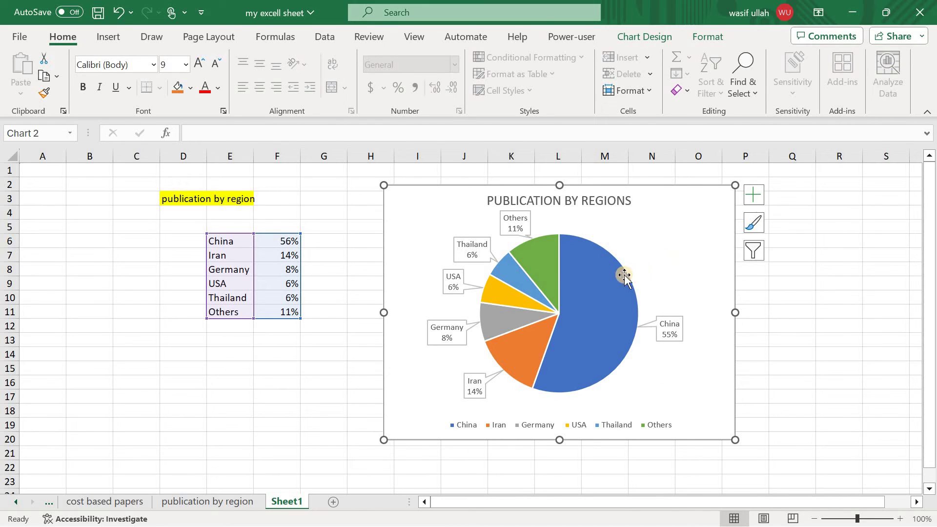
Pull the Others slice slightly out of the pie and undo that move
click(541, 259)
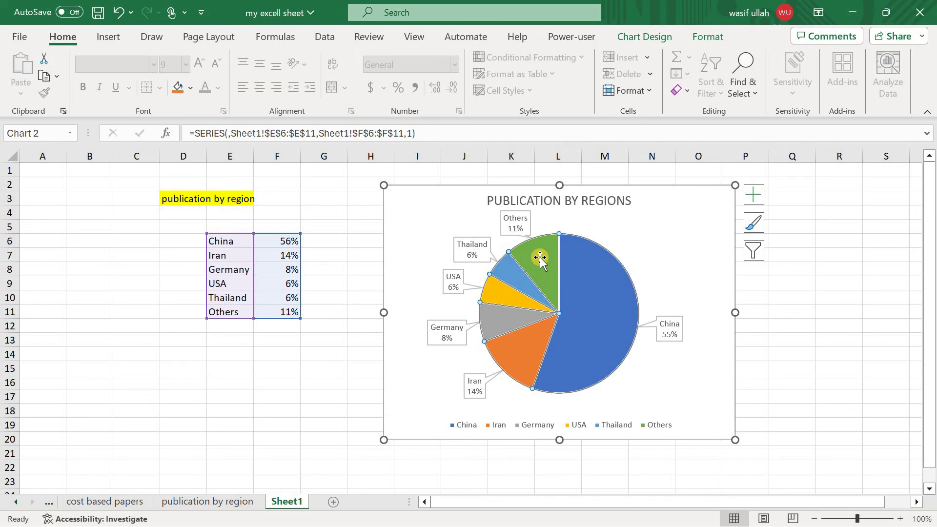
click(539, 257)
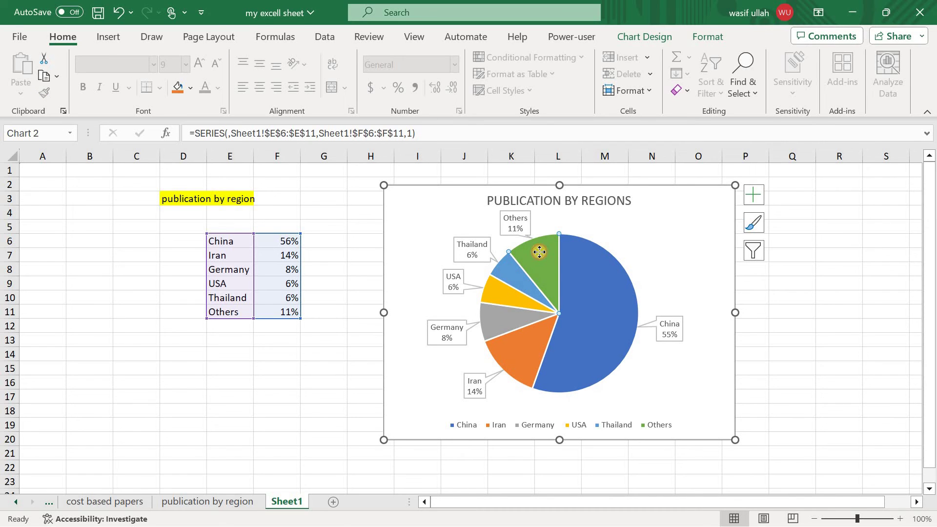
drag(539, 252, 538, 243)
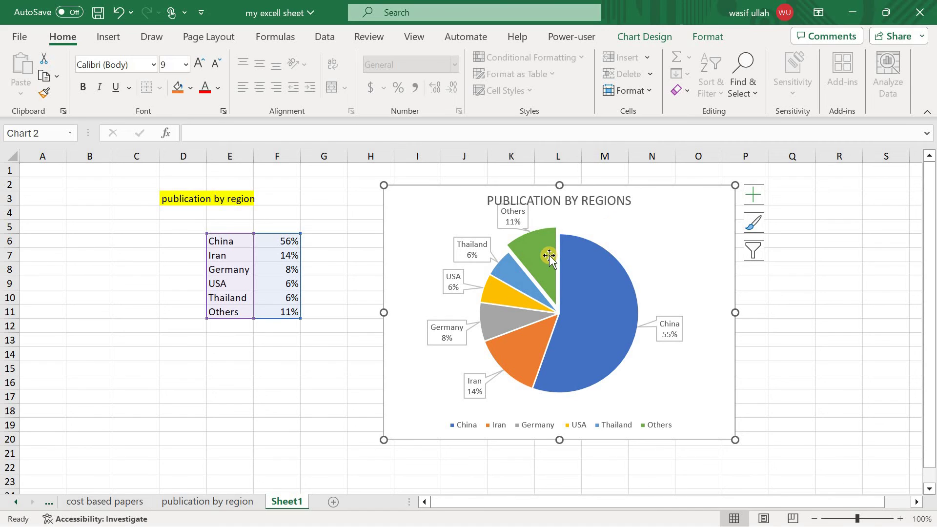
key(ctrl+z)
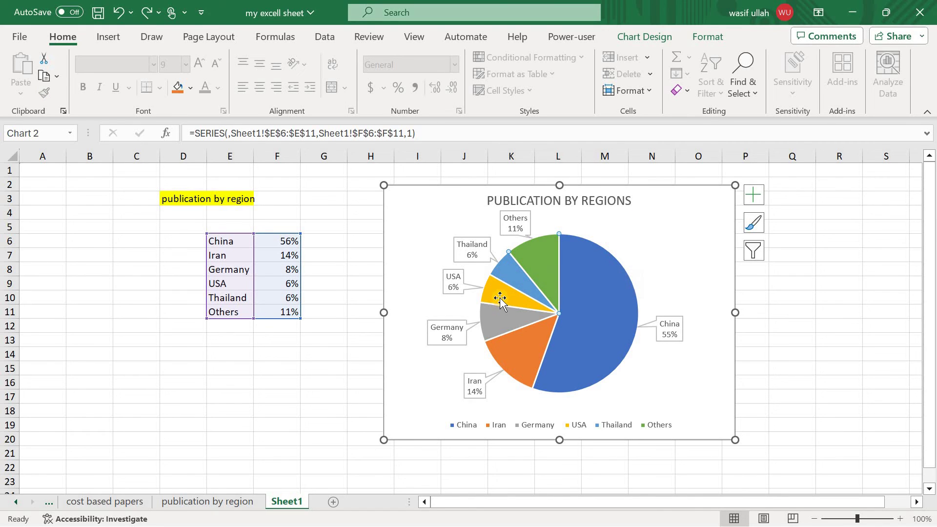
Pull the Germany slice slightly out of the pie so it is separated from the other slices
click(490, 324)
drag(490, 323, 478, 316)
click(691, 253)
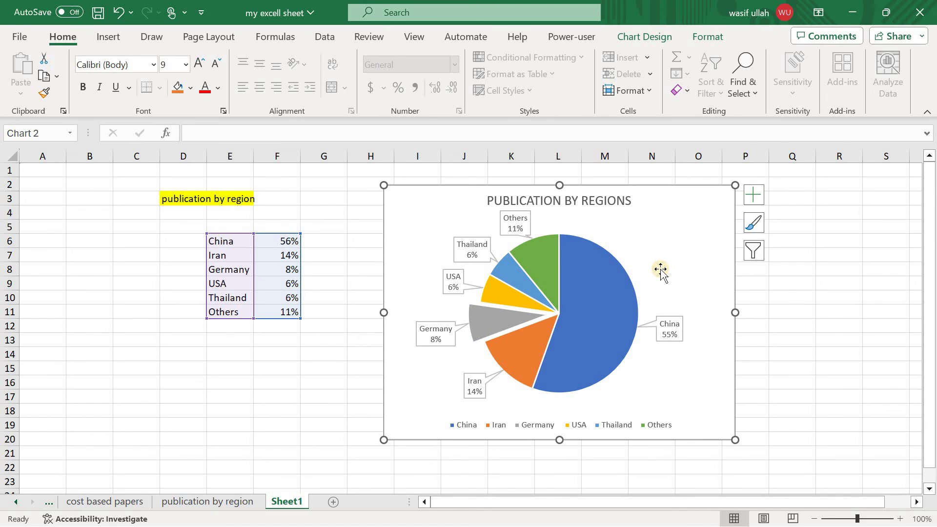
click(857, 274)
Browse the Colorful and Monochromatic palettes available for the pie chart, leaving its colors as they are
click(596, 306)
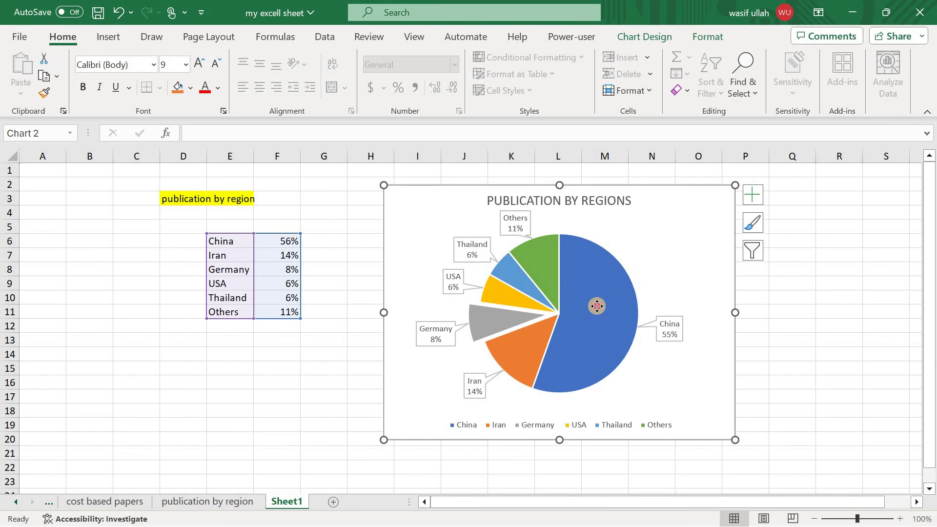
click(597, 306)
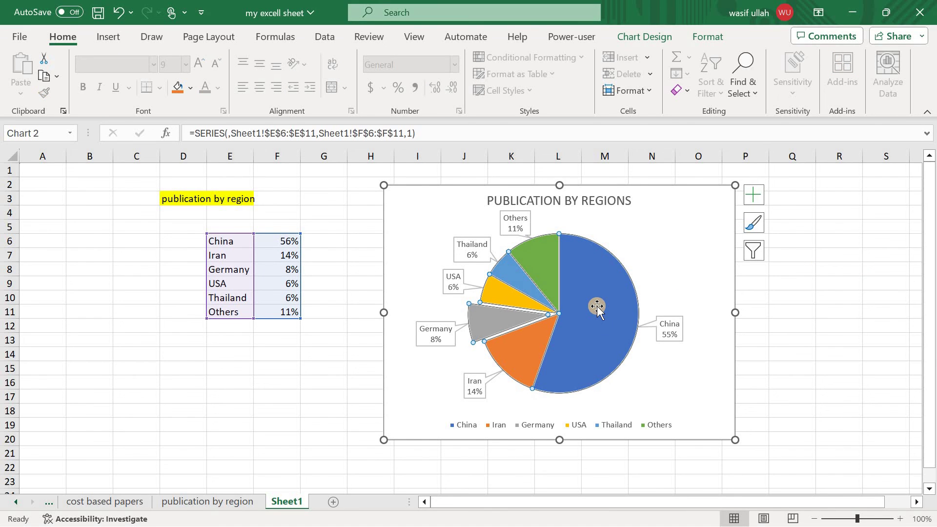
click(706, 35)
click(649, 37)
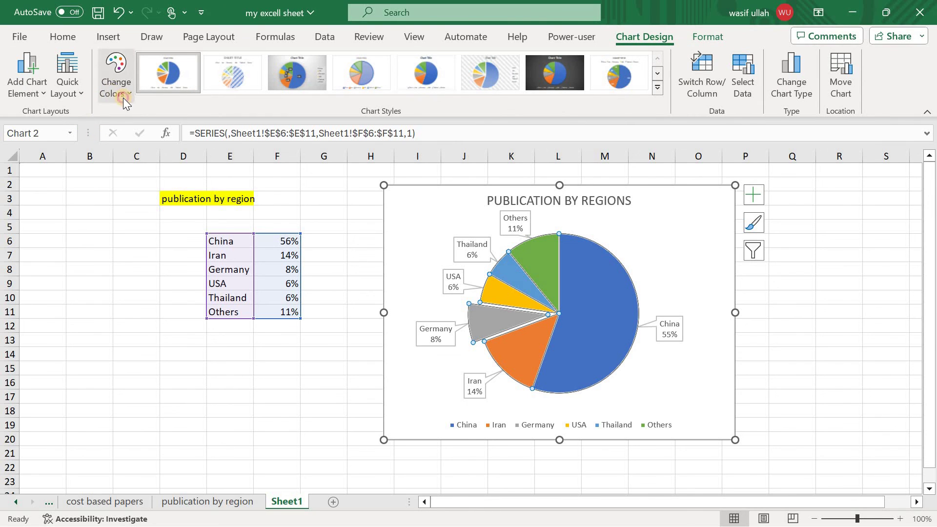
click(122, 97)
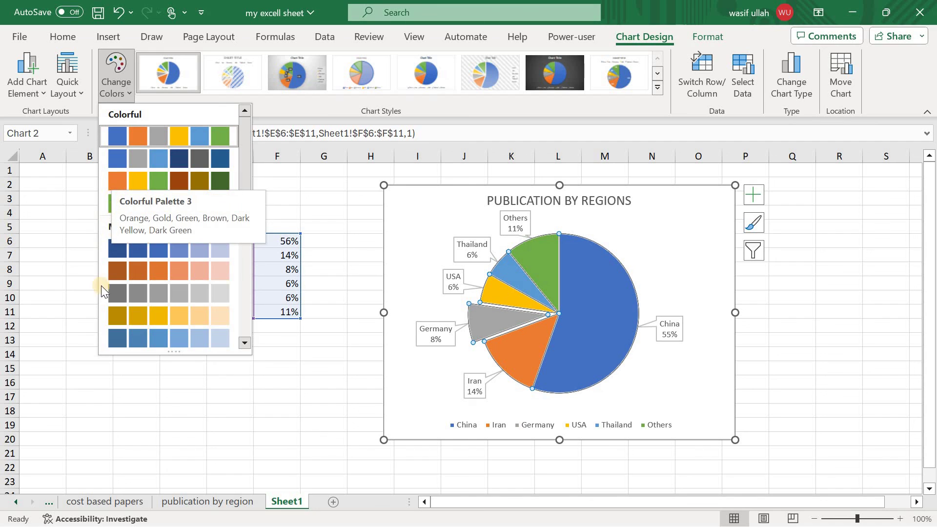
drag(245, 234, 241, 344)
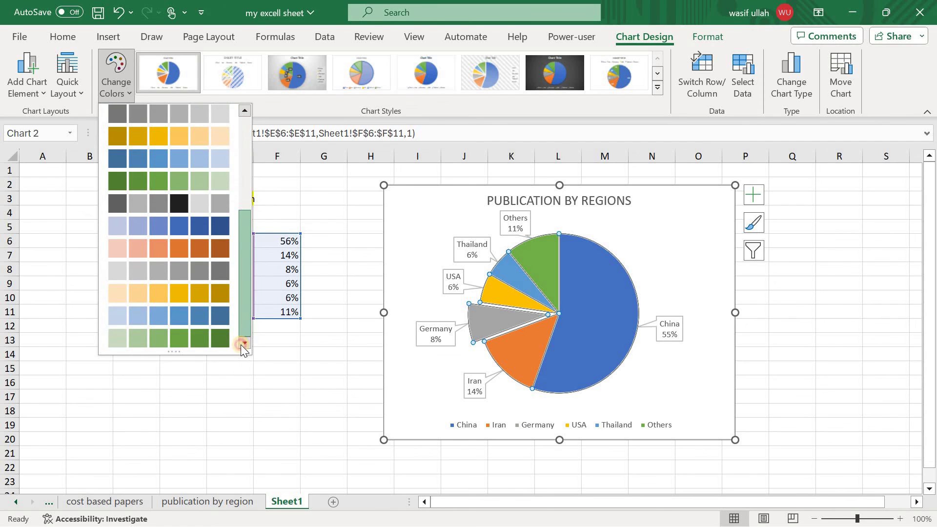
scroll(172, 245, up, 5)
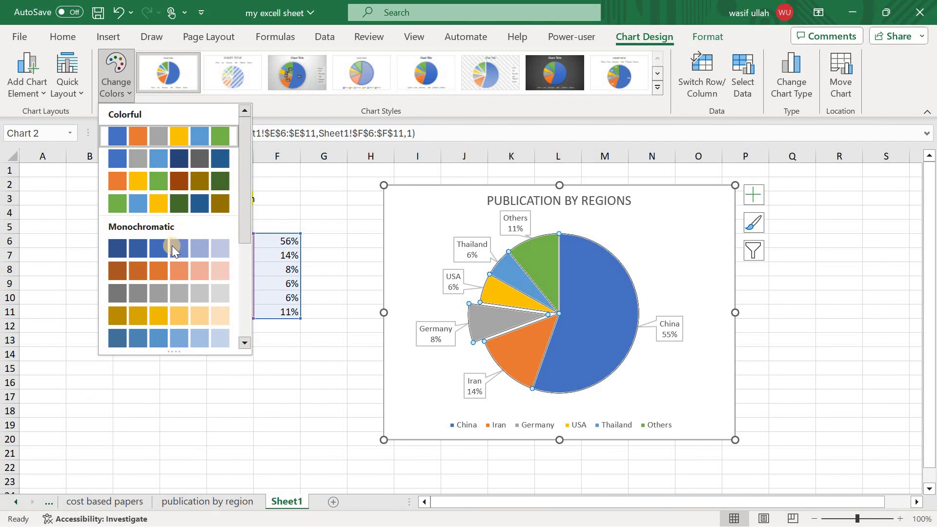
click(345, 190)
click(345, 188)
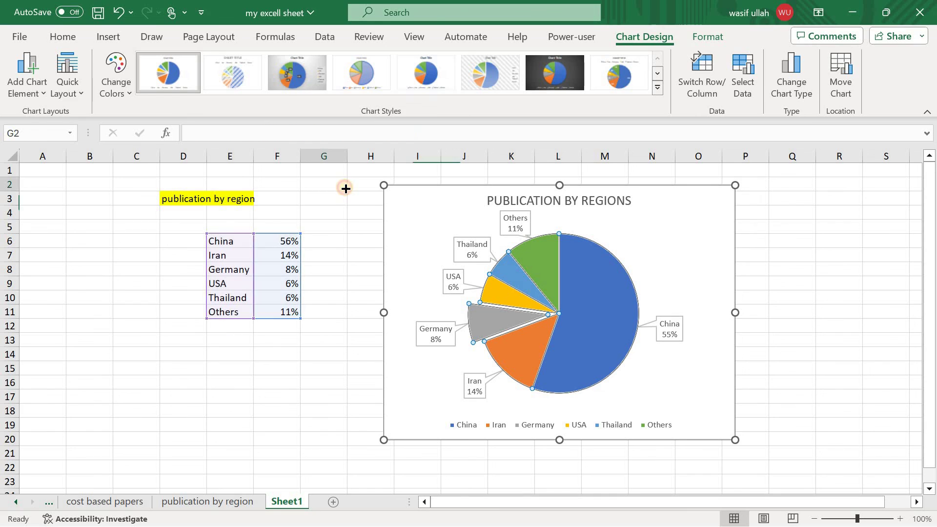
click(346, 224)
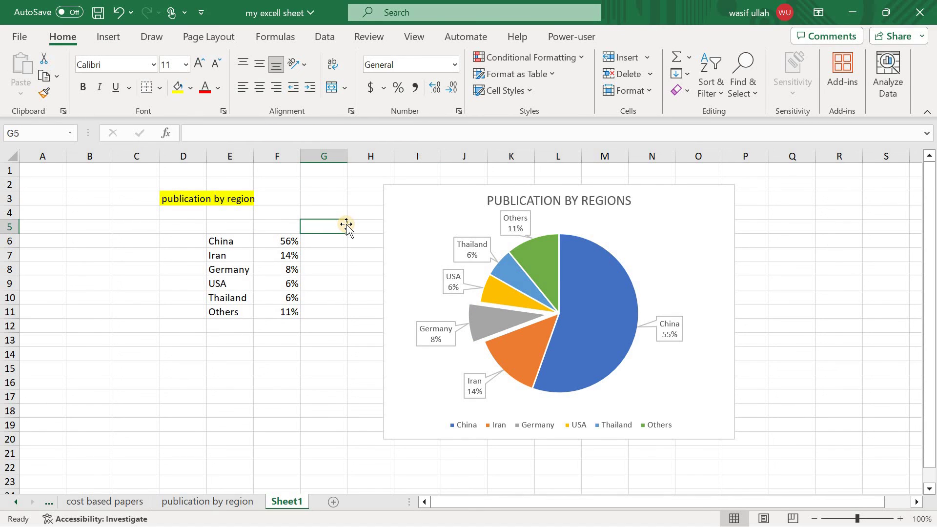